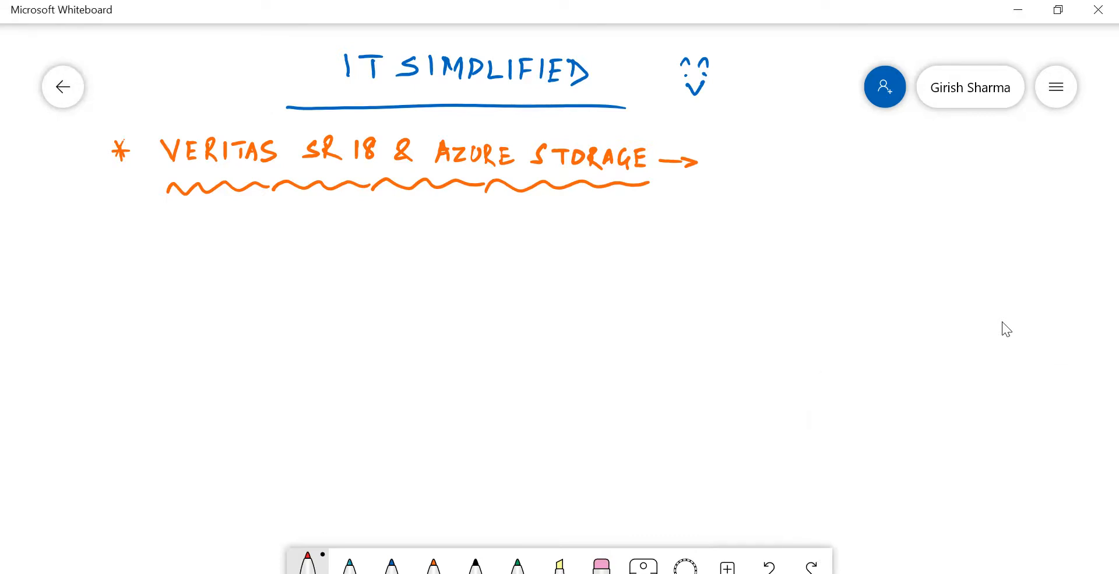
- Draw a red server box with a horizontal line extending out from it
{"action": "mouse_move", "coordinate": [106, 254]}
{"action": "left_mouse_down"}
{"action": "mouse_move", "coordinate": [162, 246]}
{"action": "mouse_move", "coordinate": [106, 262]}
{"action": "mouse_move", "coordinate": [108, 303]}
{"action": "left_mouse_up"}
{"action": "mouse_move", "coordinate": [110, 318]}
{"action": "left_mouse_down"}
{"action": "mouse_move", "coordinate": [105, 338]}
{"action": "mouse_move", "coordinate": [159, 332]}
{"action": "left_mouse_up"}
{"action": "left_click_drag", "start_coordinate": [162, 246], "coordinate": [166, 273]}
{"action": "left_click_drag", "start_coordinate": [169, 288], "coordinate": [169, 330]}
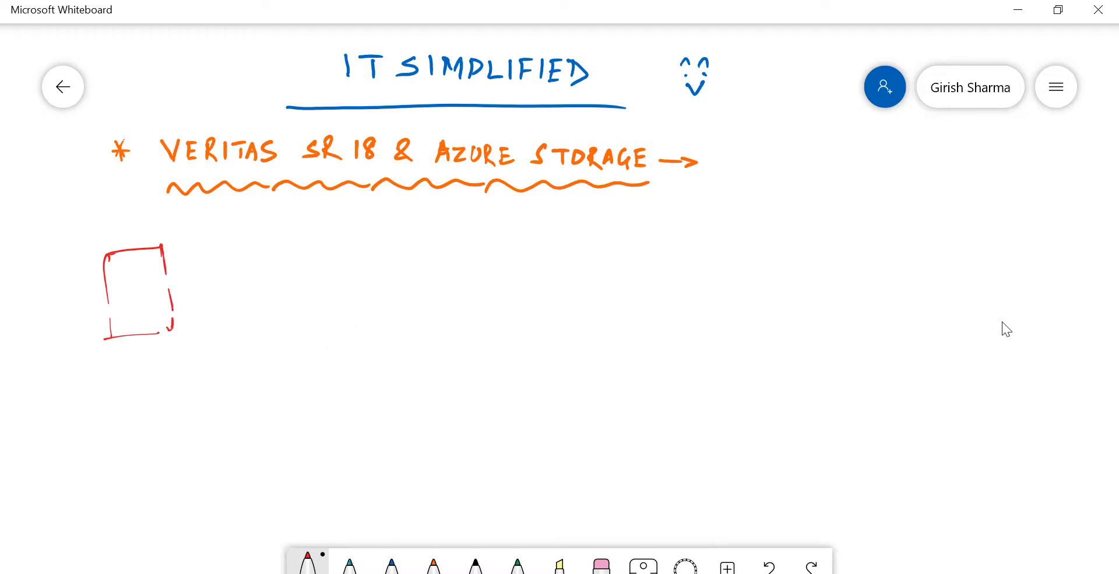
{"action": "mouse_move", "coordinate": [143, 290]}
{"action": "left_mouse_down"}
{"action": "mouse_move", "coordinate": [259, 272]}
{"action": "mouse_move", "coordinate": [288, 285]}
{"action": "left_mouse_up"}
- Label the server 'On Prem' and 'Win 2019' beside the box
{"action": "mouse_move", "coordinate": [300, 284]}
{"action": "left_mouse_down"}
{"action": "mouse_move", "coordinate": [299, 268]}
{"action": "mouse_move", "coordinate": [337, 288]}
{"action": "left_mouse_up"}
{"action": "left_click", "coordinate": [307, 275]}
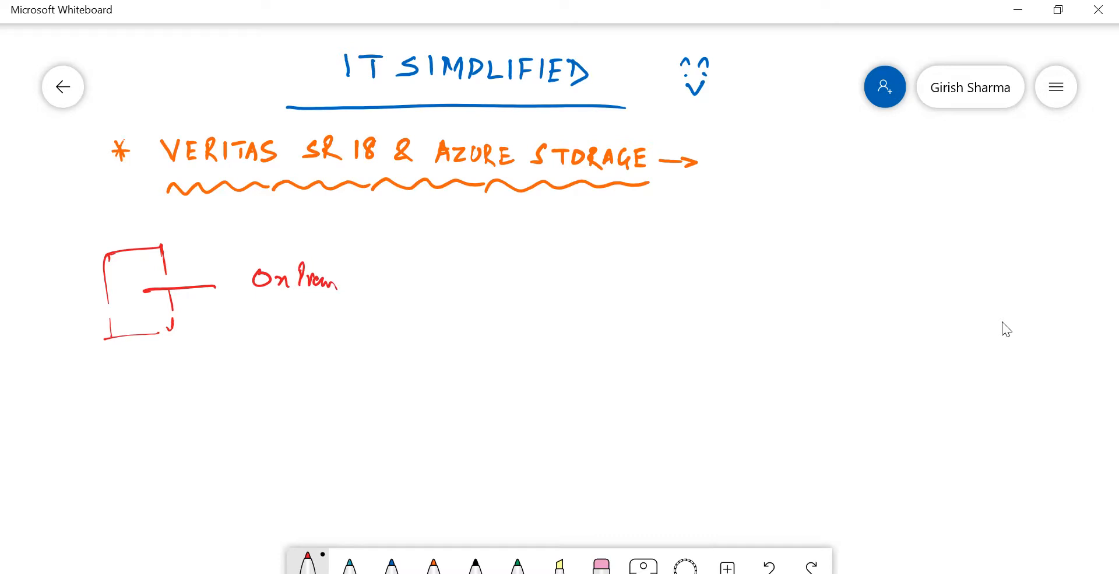
{"action": "mouse_move", "coordinate": [250, 303]}
{"action": "left_mouse_down"}
{"action": "mouse_move", "coordinate": [260, 316]}
{"action": "mouse_move", "coordinate": [271, 301]}
{"action": "left_mouse_up"}
{"action": "mouse_move", "coordinate": [274, 306]}
{"action": "left_mouse_down"}
{"action": "mouse_move", "coordinate": [327, 319]}
{"action": "mouse_move", "coordinate": [330, 304]}
{"action": "mouse_move", "coordinate": [304, 322]}
{"action": "mouse_move", "coordinate": [353, 312]}
{"action": "left_mouse_up"}
{"action": "left_click_drag", "start_coordinate": [352, 311], "coordinate": [352, 326]}
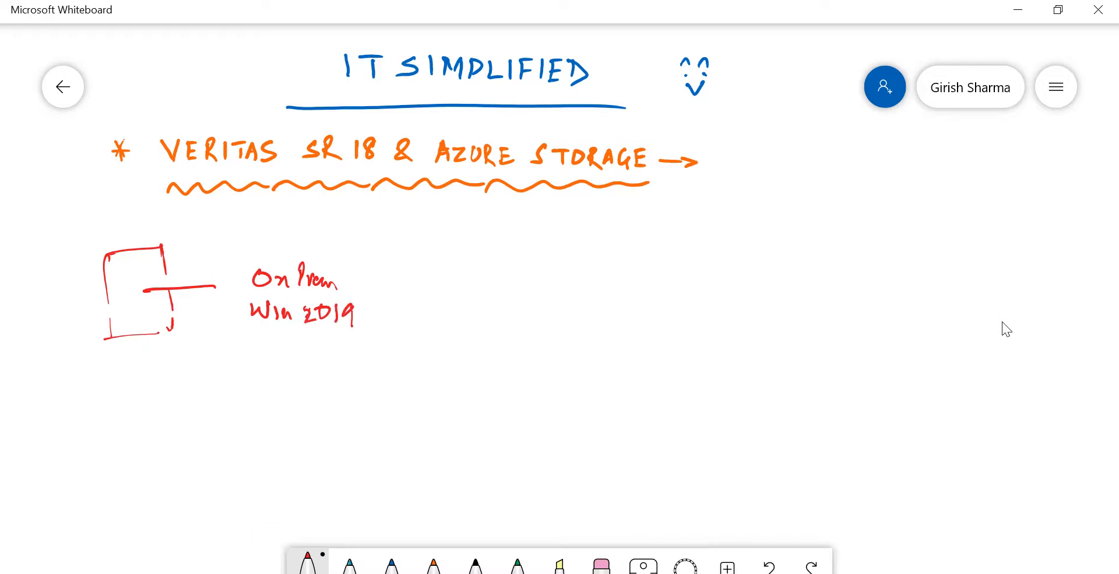
- Write 'ONPrem B/UP' below the box and draw a cloud outline to the right
{"action": "mouse_move", "coordinate": [224, 352]}
{"action": "left_mouse_down"}
{"action": "mouse_move", "coordinate": [237, 370]}
{"action": "mouse_move", "coordinate": [253, 355]}
{"action": "mouse_move", "coordinate": [258, 371]}
{"action": "left_mouse_up"}
{"action": "mouse_move", "coordinate": [256, 352]}
{"action": "left_mouse_down"}
{"action": "mouse_move", "coordinate": [290, 369]}
{"action": "mouse_move", "coordinate": [310, 357]}
{"action": "mouse_move", "coordinate": [304, 370]}
{"action": "mouse_move", "coordinate": [316, 375]}
{"action": "mouse_move", "coordinate": [347, 354]}
{"action": "mouse_move", "coordinate": [345, 374]}
{"action": "left_mouse_up"}
{"action": "left_click_drag", "start_coordinate": [344, 351], "coordinate": [347, 364]}
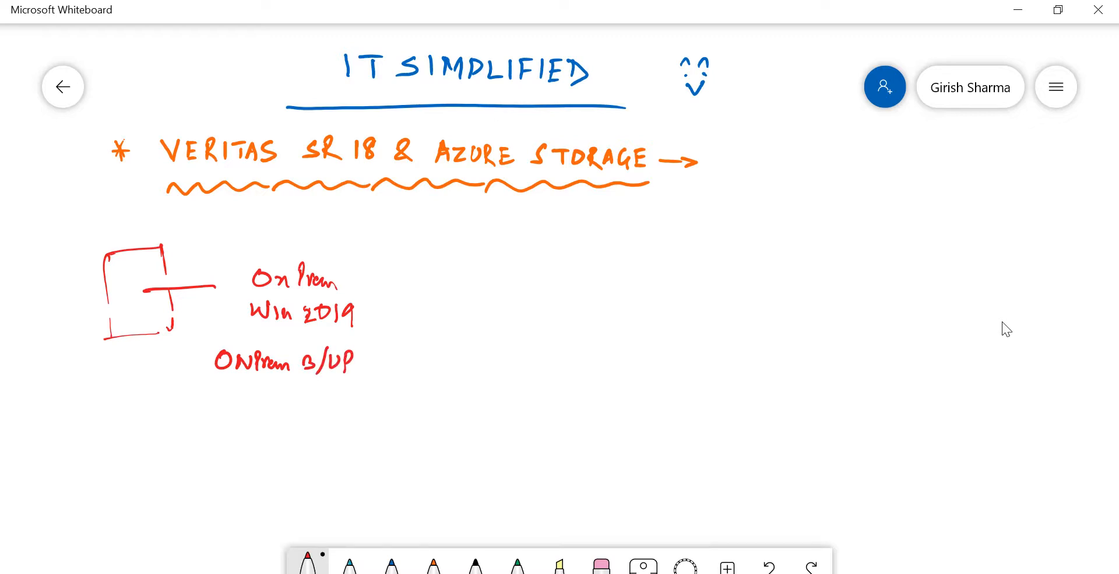
{"action": "mouse_move", "coordinate": [591, 337]}
{"action": "left_mouse_down"}
{"action": "mouse_move", "coordinate": [784, 332]}
{"action": "mouse_move", "coordinate": [568, 319]}
{"action": "mouse_move", "coordinate": [706, 276]}
{"action": "mouse_move", "coordinate": [787, 318]}
{"action": "left_mouse_up"}
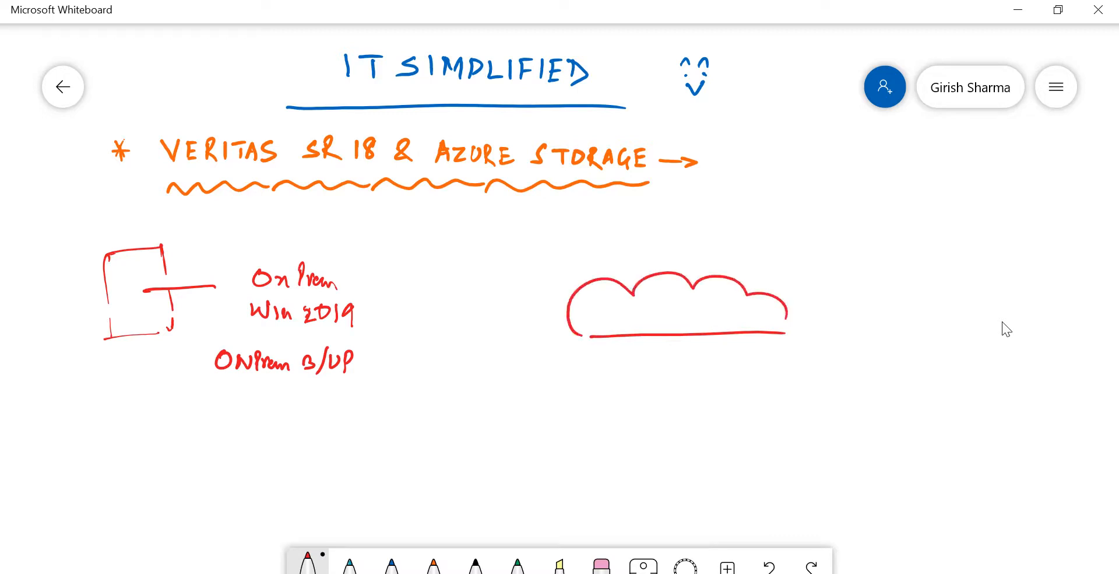
- Add an arrow at ONPrem B/UP and label the cloud 'Azure Storage'
{"action": "left_click_drag", "start_coordinate": [185, 376], "coordinate": [204, 378]}
{"action": "mouse_move", "coordinate": [770, 315]}
{"action": "left_mouse_down"}
{"action": "mouse_move", "coordinate": [823, 309]}
{"action": "mouse_move", "coordinate": [828, 324]}
{"action": "mouse_move", "coordinate": [845, 323]}
{"action": "left_mouse_up"}
{"action": "left_click_drag", "start_coordinate": [844, 318], "coordinate": [861, 324]}
{"action": "left_click_drag", "start_coordinate": [865, 326], "coordinate": [879, 318]}
{"action": "left_click_drag", "start_coordinate": [899, 309], "coordinate": [898, 329]}
{"action": "mouse_move", "coordinate": [919, 309]}
{"action": "left_mouse_down"}
{"action": "mouse_move", "coordinate": [913, 330]}
{"action": "mouse_move", "coordinate": [940, 321]}
{"action": "mouse_move", "coordinate": [967, 336]}
{"action": "mouse_move", "coordinate": [961, 354]}
{"action": "left_mouse_up"}
{"action": "left_click_drag", "start_coordinate": [977, 332], "coordinate": [989, 327]}
{"action": "left_click_drag", "start_coordinate": [899, 310], "coordinate": [886, 340]}
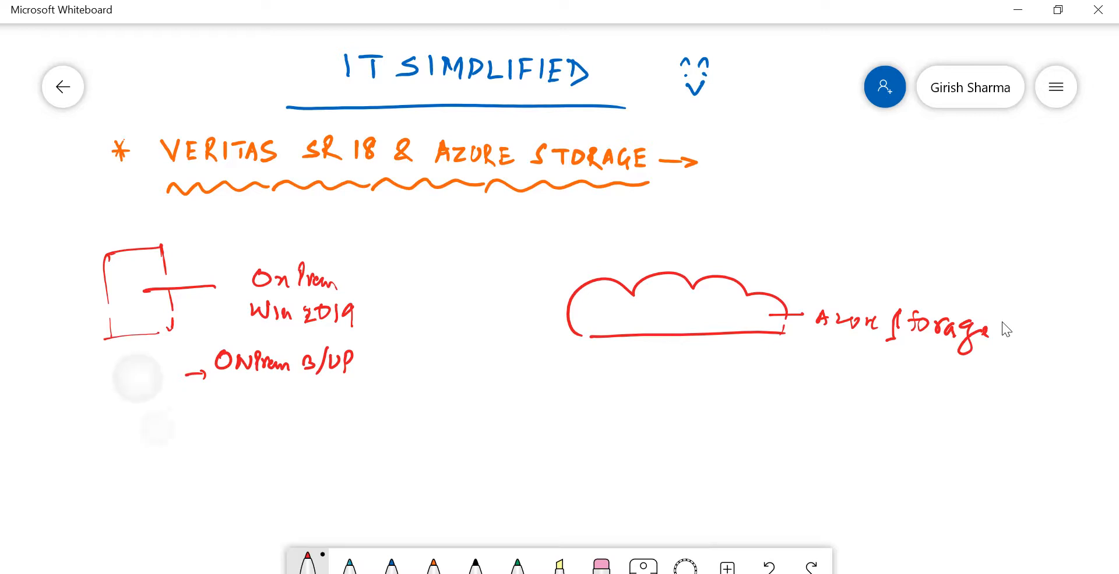
- Write 'VSR18' above the retraced server box, underline ONPrem B/UP, then switch to SR18
{"action": "mouse_move", "coordinate": [123, 222]}
{"action": "left_mouse_down"}
{"action": "mouse_move", "coordinate": [125, 247]}
{"action": "mouse_move", "coordinate": [163, 232]}
{"action": "mouse_move", "coordinate": [171, 215]}
{"action": "mouse_move", "coordinate": [178, 232]}
{"action": "mouse_move", "coordinate": [196, 234]}
{"action": "left_mouse_up"}
{"action": "left_click", "coordinate": [196, 218]}
{"action": "mouse_move", "coordinate": [193, 215]}
{"action": "left_mouse_down"}
{"action": "mouse_move", "coordinate": [207, 239]}
{"action": "mouse_move", "coordinate": [232, 227]}
{"action": "left_mouse_up"}
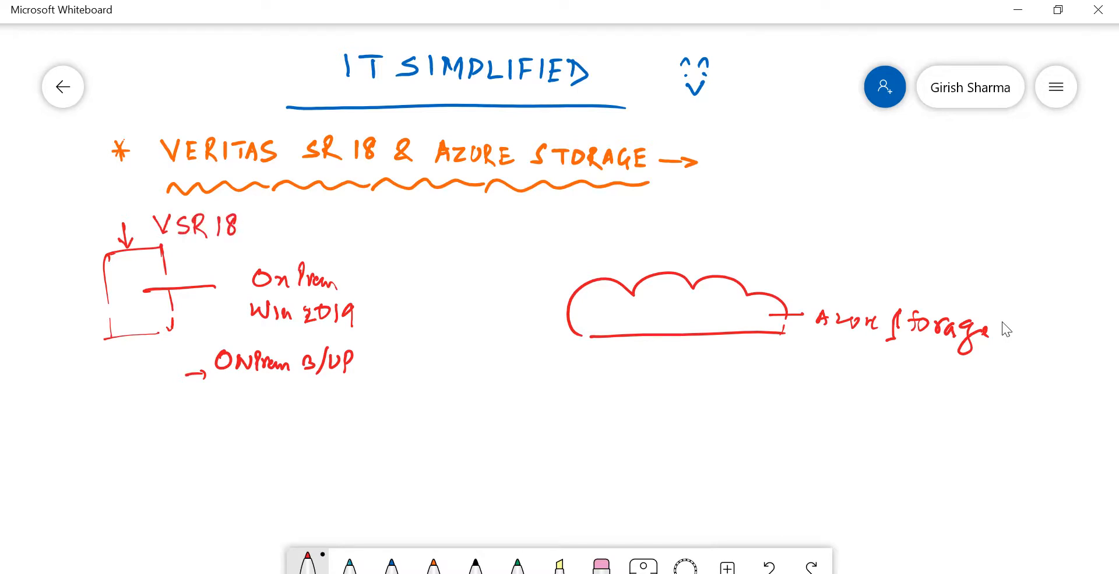
{"action": "left_click_drag", "start_coordinate": [163, 250], "coordinate": [175, 316]}
{"action": "mouse_move", "coordinate": [106, 261]}
{"action": "left_mouse_down"}
{"action": "mouse_move", "coordinate": [115, 323]}
{"action": "mouse_move", "coordinate": [166, 332]}
{"action": "left_mouse_up"}
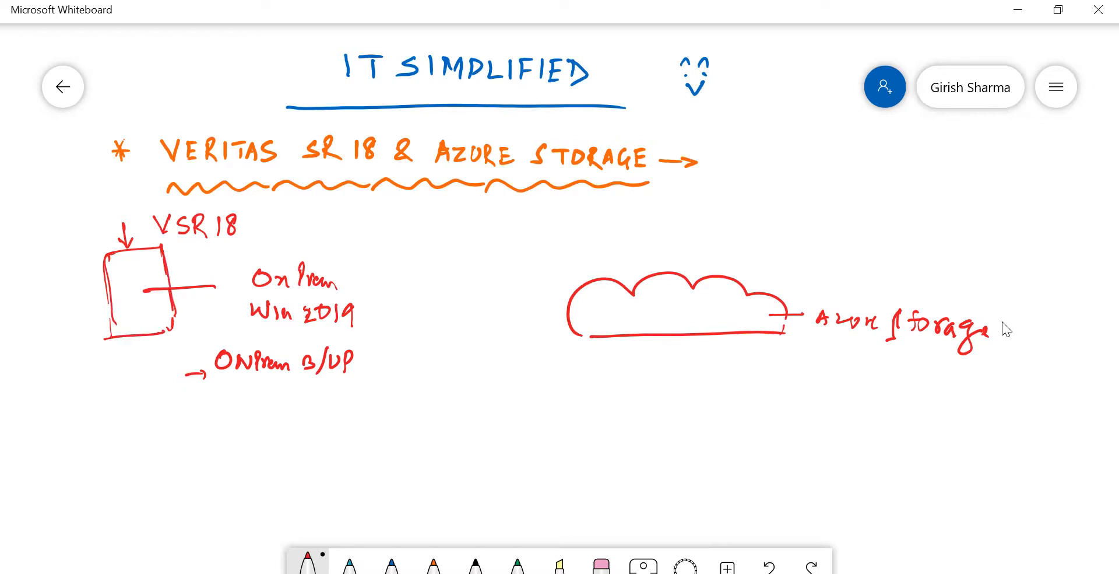
{"action": "left_click_drag", "start_coordinate": [217, 395], "coordinate": [668, 376]}
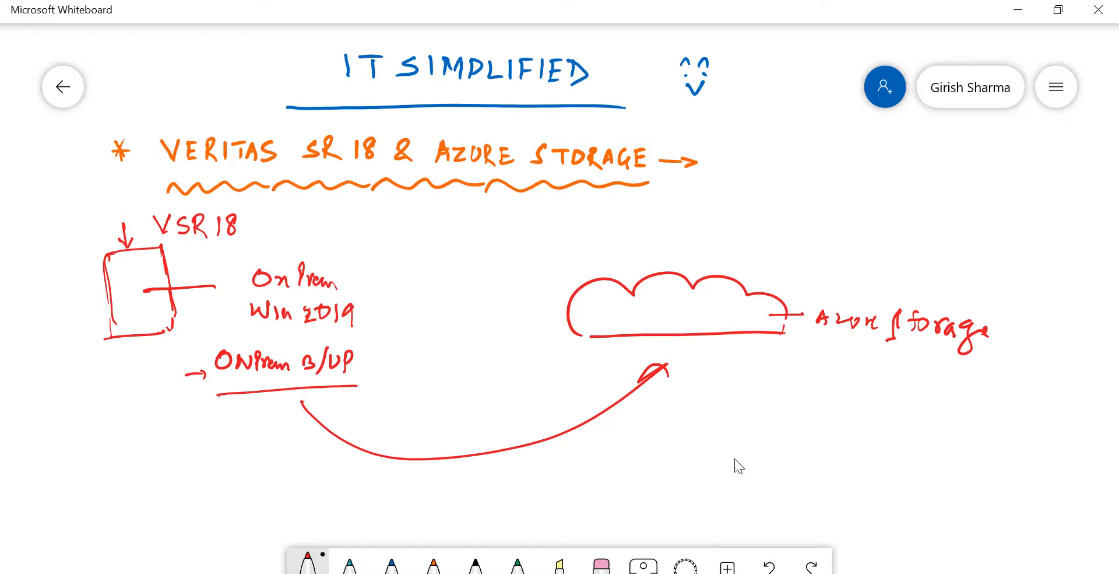
{"action": "left_click", "coordinate": [489, 573]}
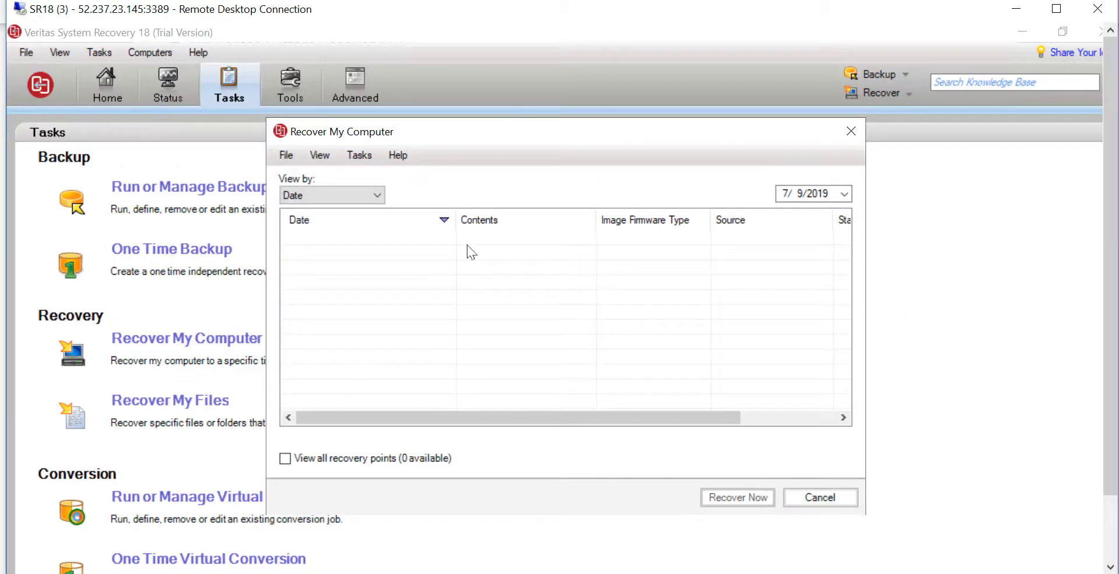
- Close Recover My Computer, look through Home, Status, Tools and Advanced, and return to Tasks
{"action": "left_click", "coordinate": [850, 131]}
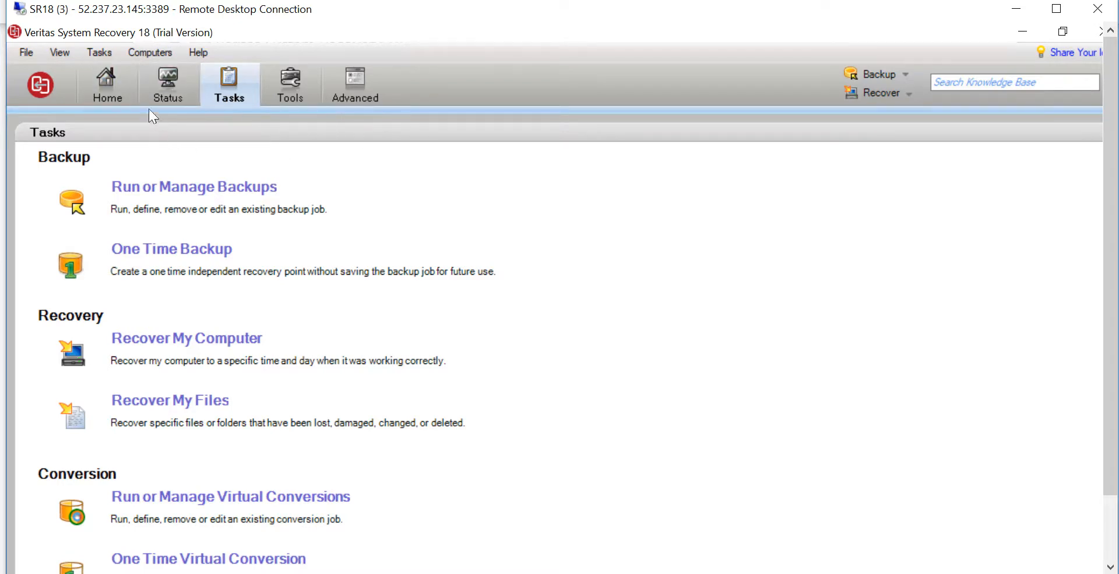
{"action": "left_click", "coordinate": [110, 89]}
{"action": "left_click", "coordinate": [172, 83]}
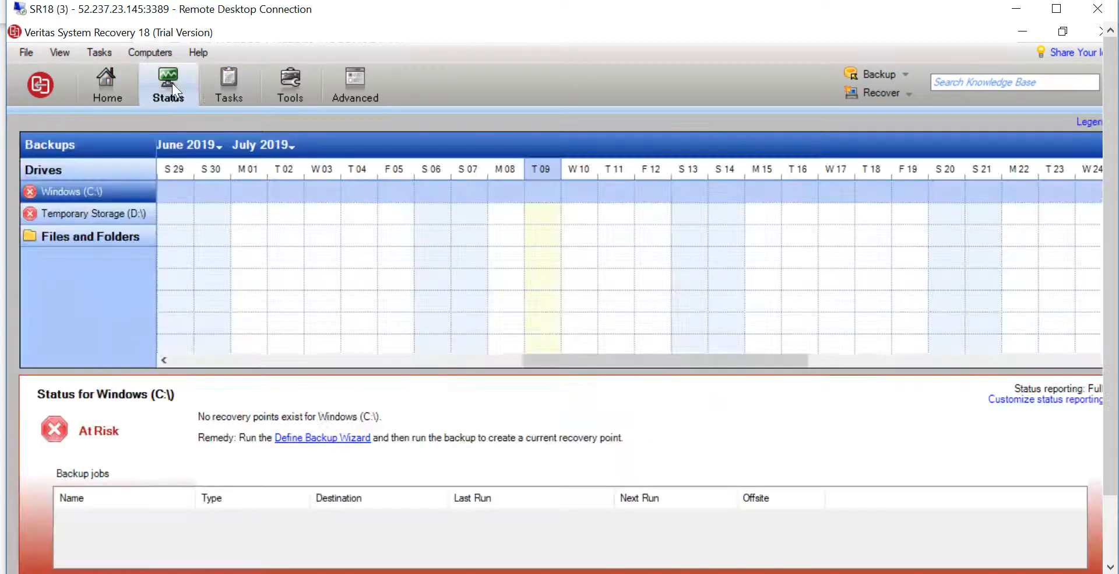
{"action": "left_click", "coordinate": [236, 91]}
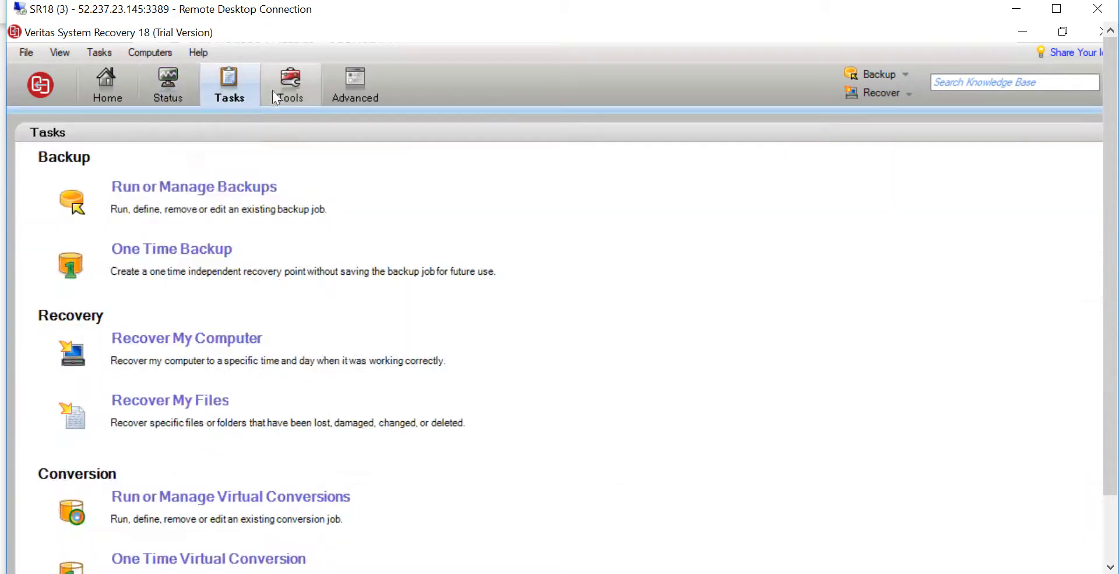
{"action": "left_click", "coordinate": [288, 93]}
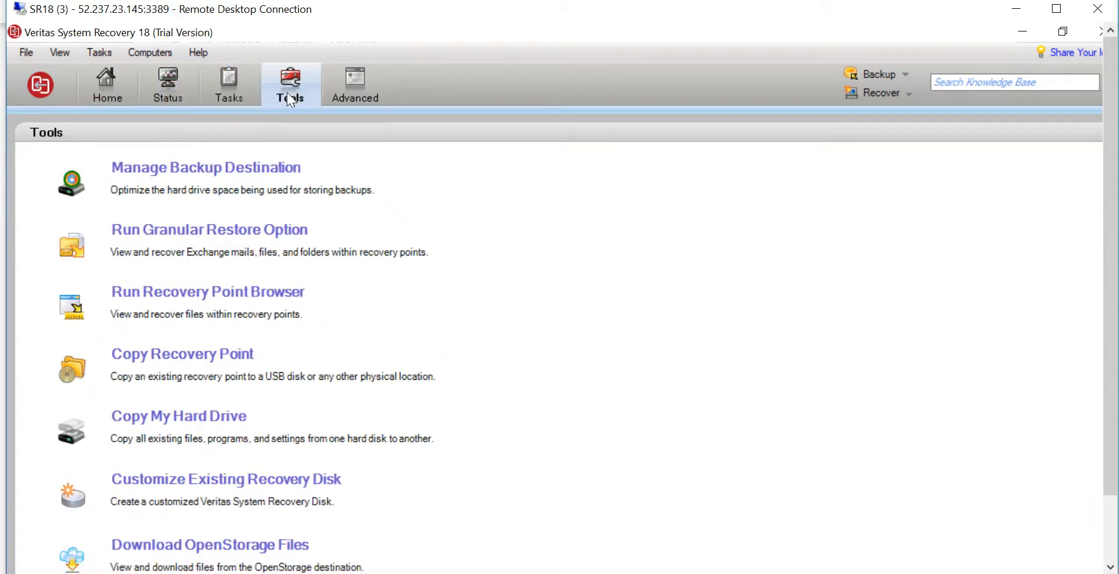
{"action": "left_click", "coordinate": [355, 85]}
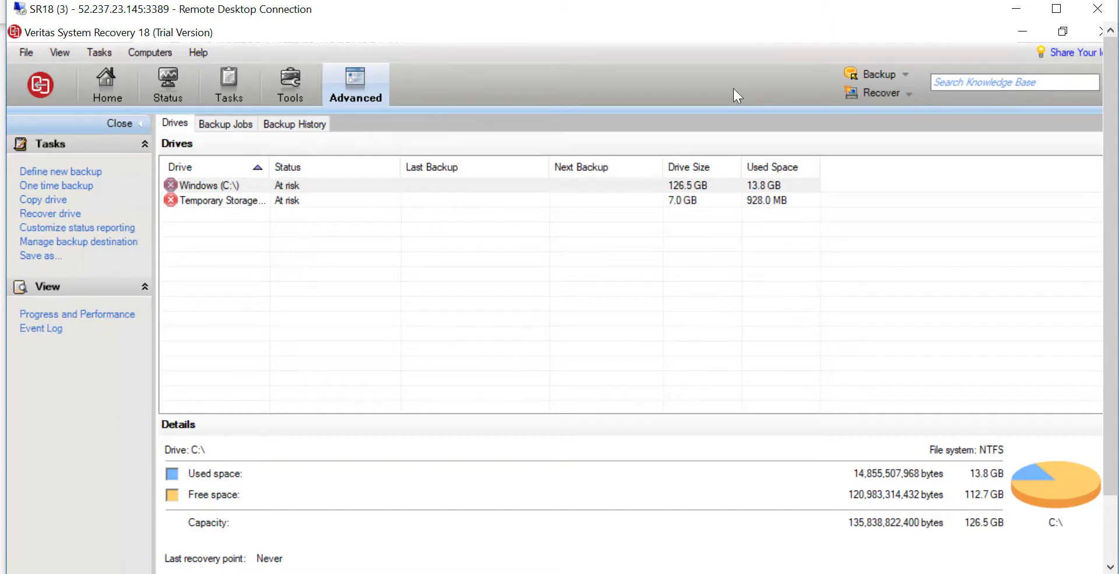
{"action": "left_click", "coordinate": [218, 85]}
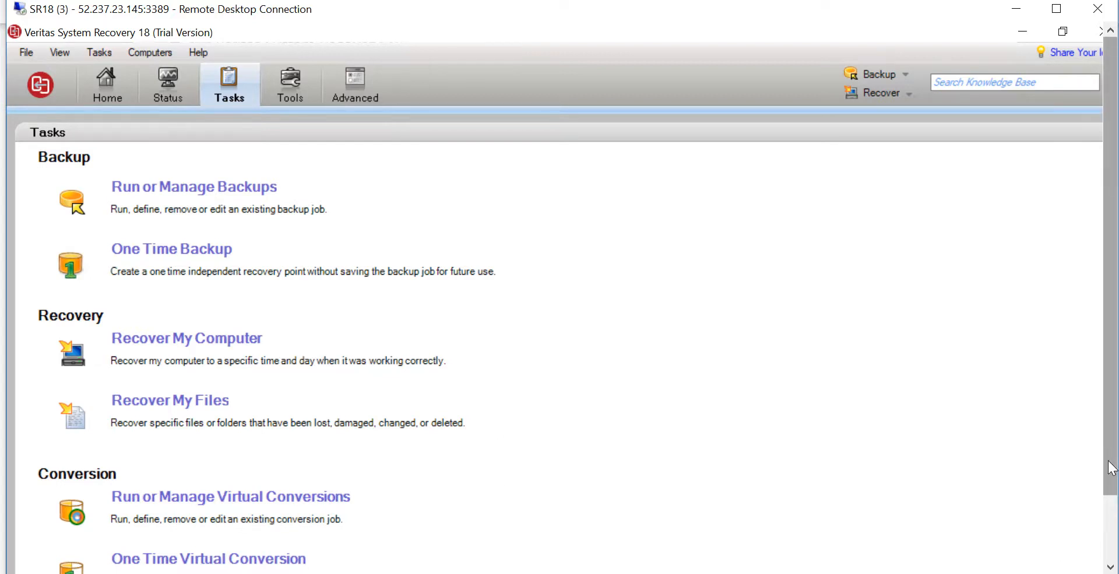
{"action": "left_click_drag", "start_coordinate": [1112, 468], "coordinate": [1117, 517]}
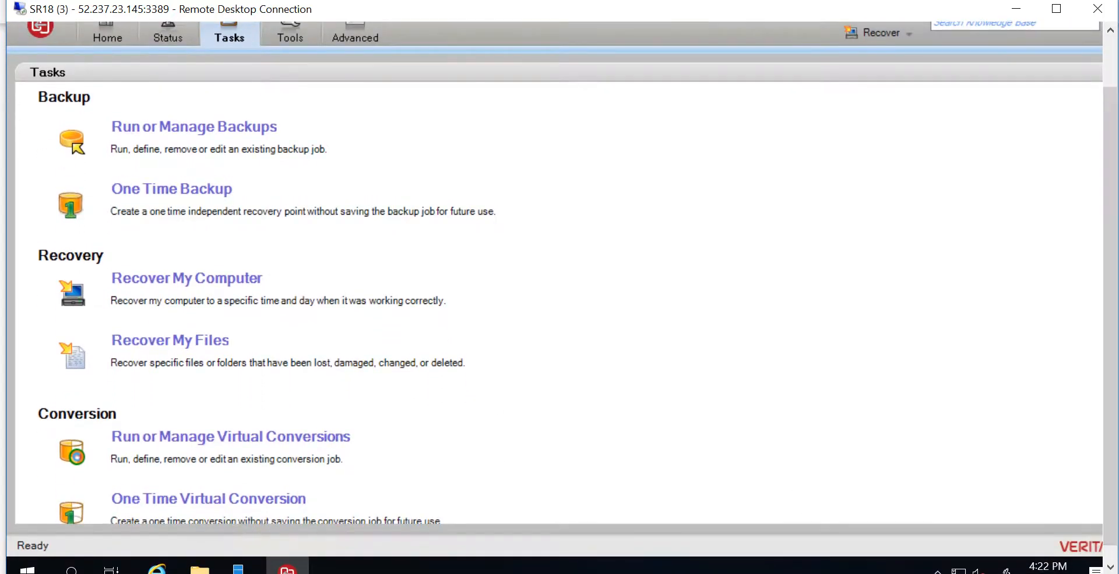
- Check the C:\ONSITE Backup folder in File Explorer, close it, and switch to the Azure portal
{"action": "left_click", "coordinate": [197, 568]}
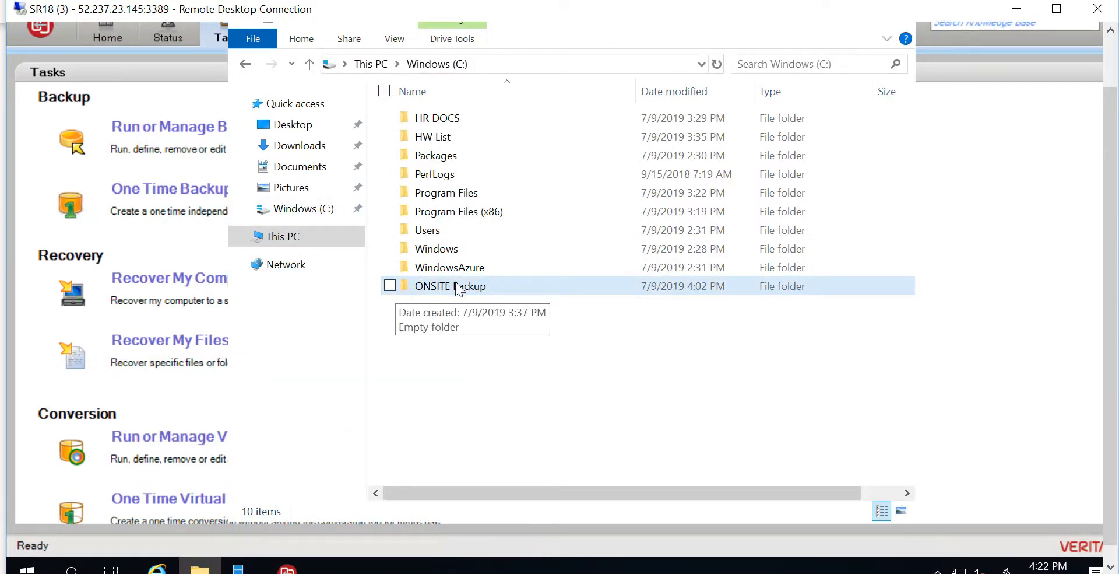
{"action": "left_click", "coordinate": [1110, 58]}
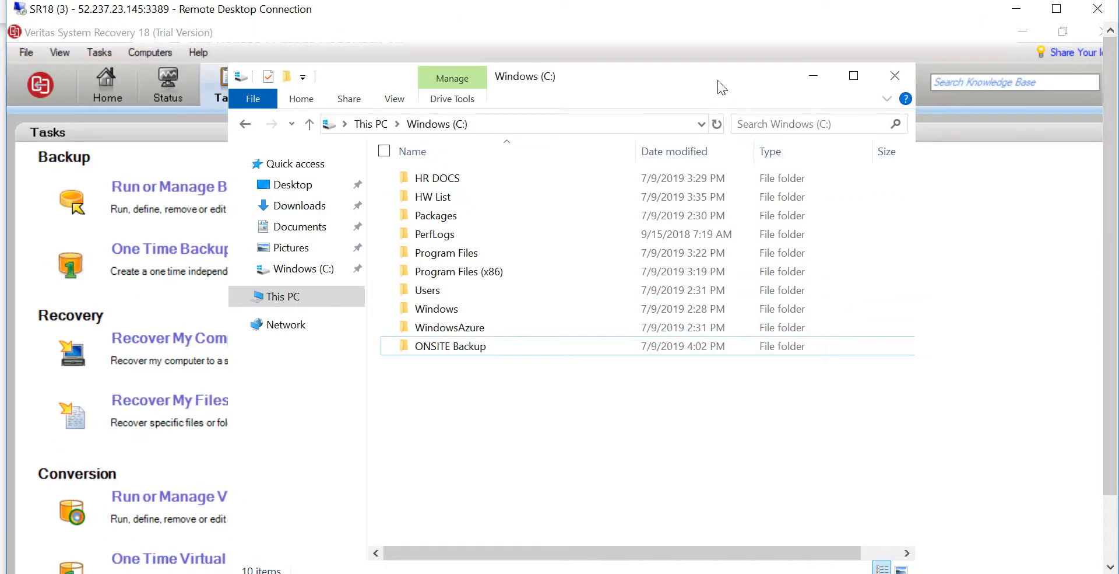
{"action": "left_click_drag", "start_coordinate": [721, 87], "coordinate": [589, 186]}
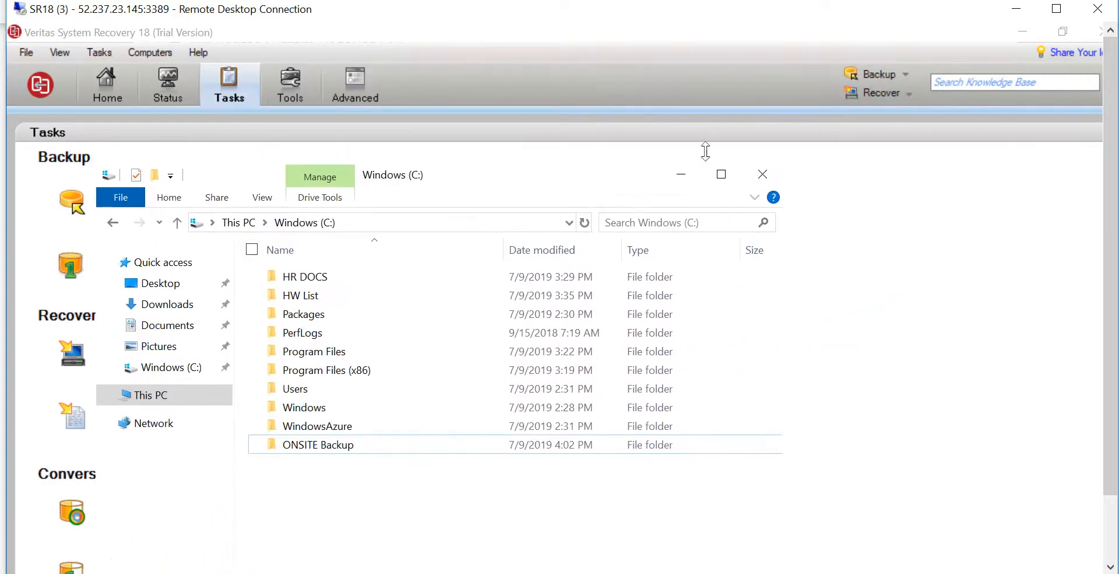
{"action": "left_click", "coordinate": [764, 175]}
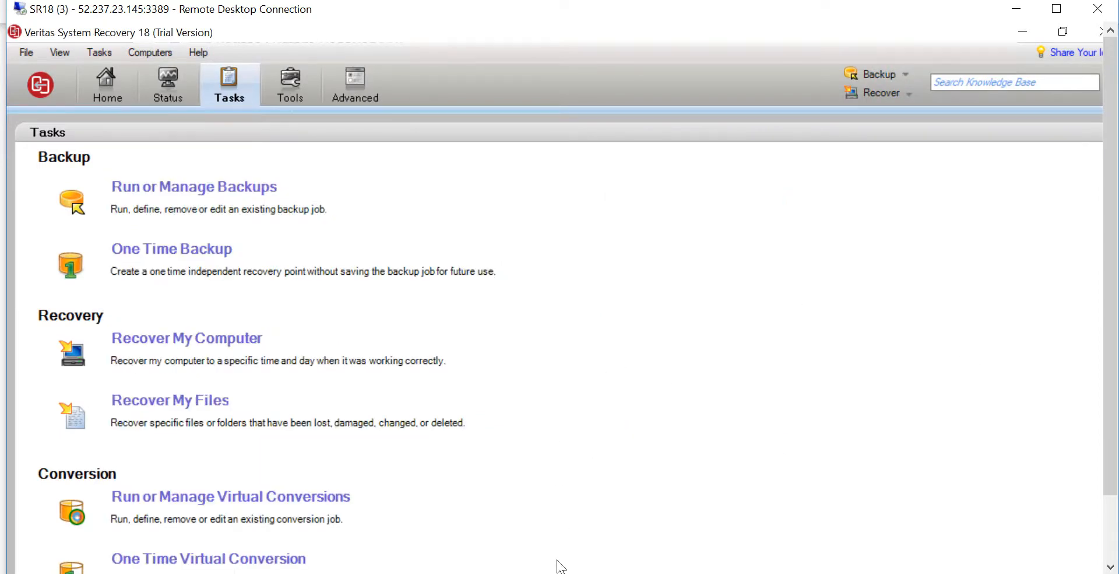
{"action": "mouse_move", "coordinate": [561, 572]}
{"action": "left_click", "coordinate": [572, 513]}
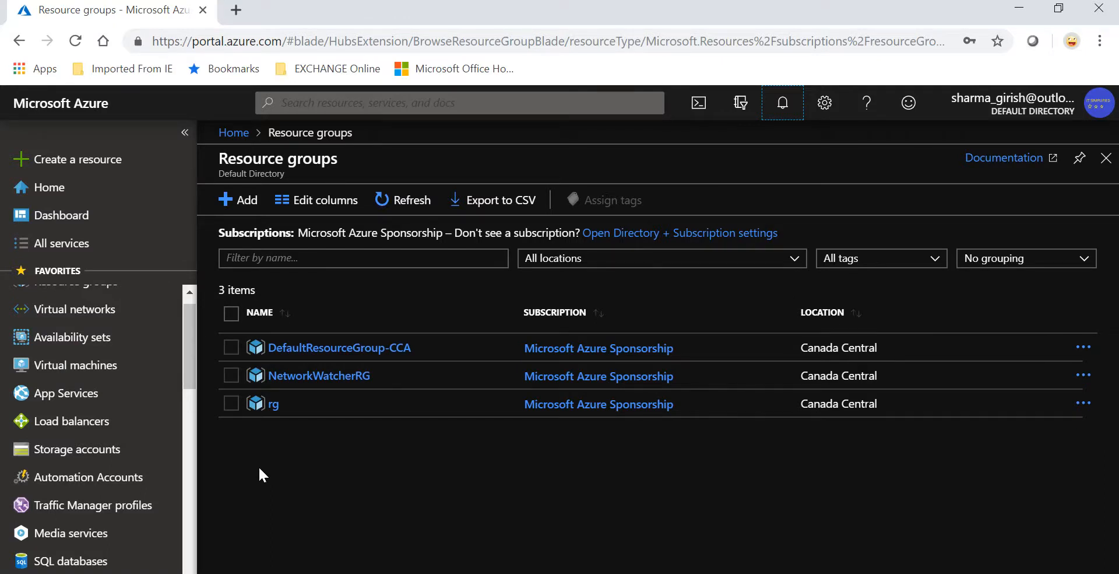
- Start a new storage account under Storage accounts and create the resource group 'Veritas' for it
{"action": "left_click", "coordinate": [71, 462]}
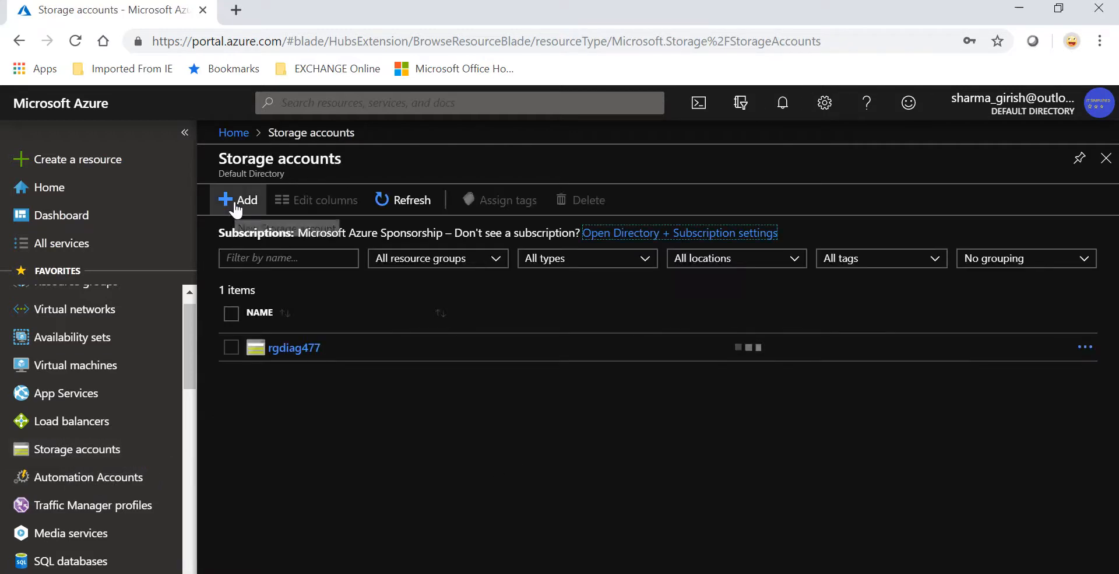
{"action": "left_click", "coordinate": [225, 201]}
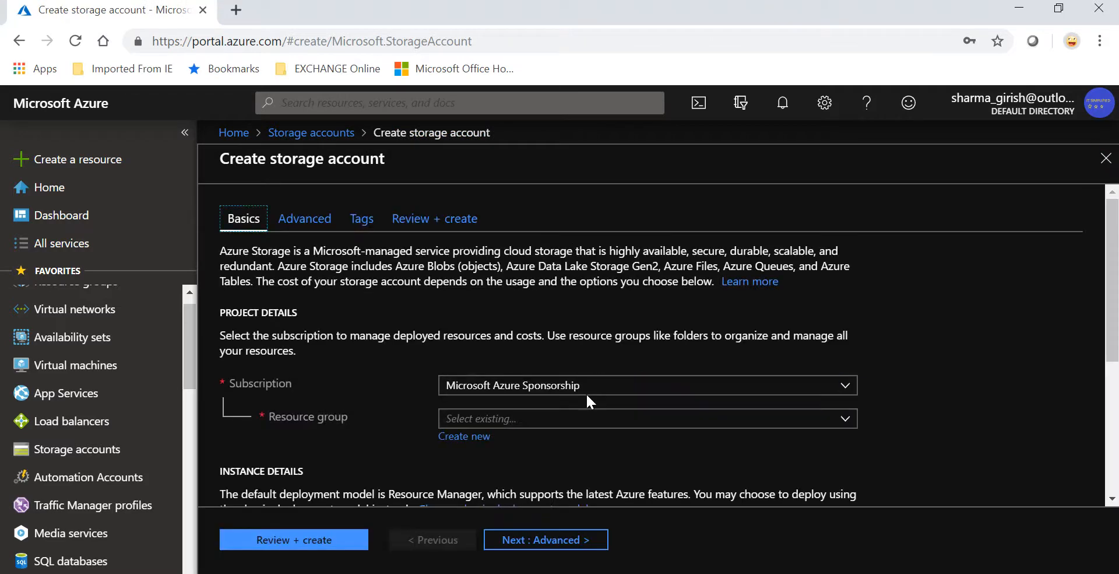
{"action": "left_click", "coordinate": [471, 444]}
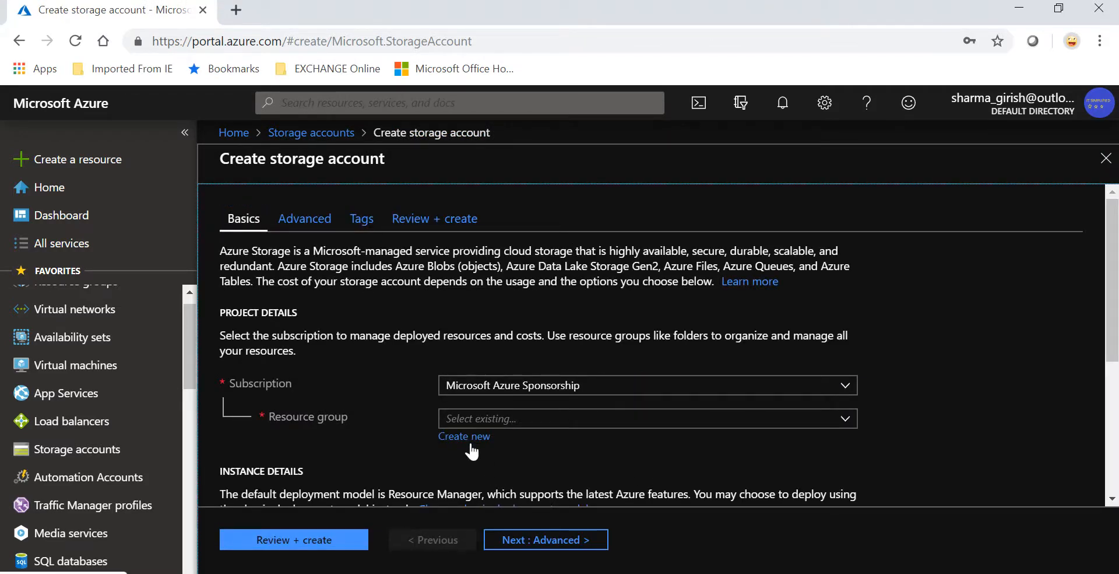
{"action": "left_click", "coordinate": [474, 440]}
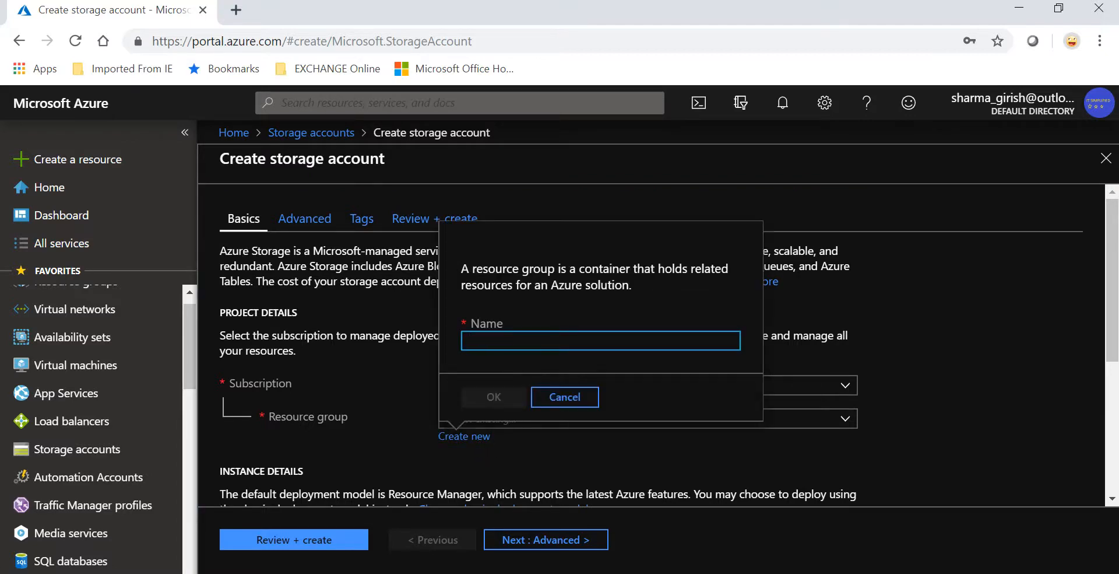
{"action": "type", "text": "Veritas"}
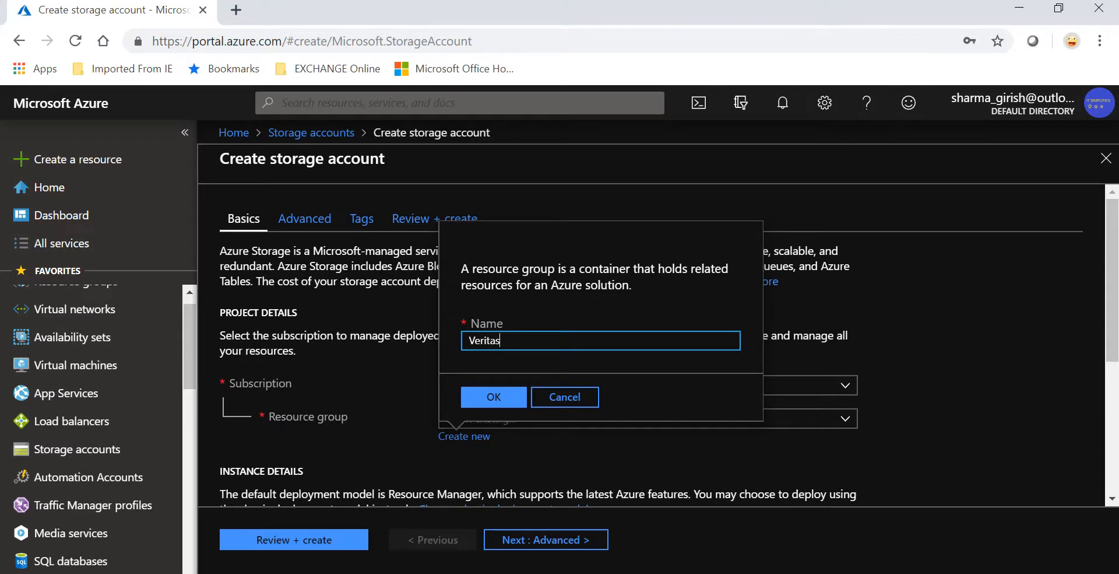
{"action": "left_click", "coordinate": [492, 397]}
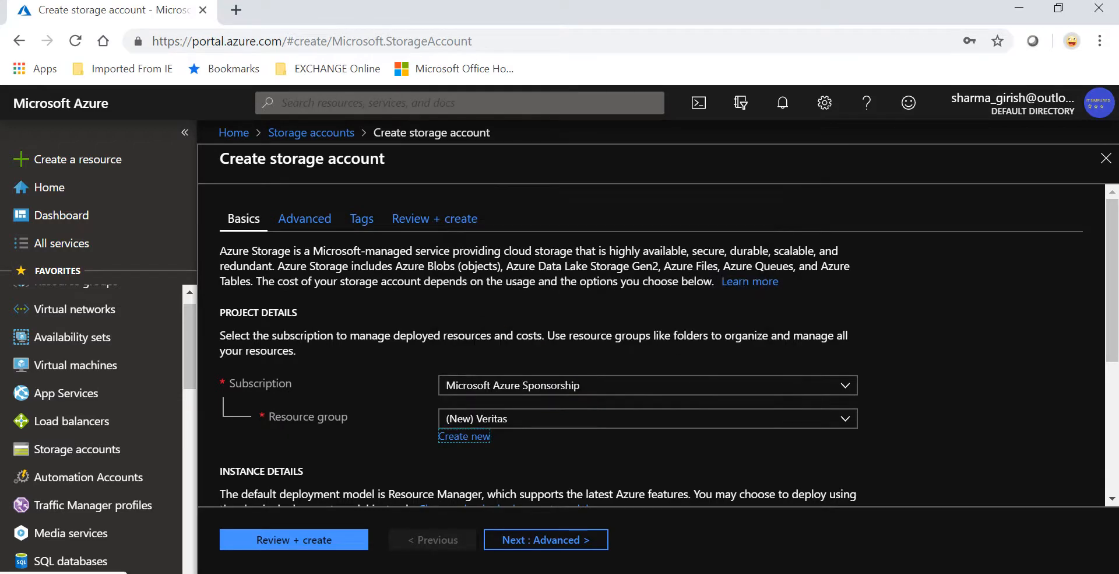
{"action": "scroll", "coordinate": [487, 402], "scroll_direction": "down", "scroll_amount": 2}
- Name the new storage account 'veritasoffsitecopy'
{"action": "left_click", "coordinate": [487, 399]}
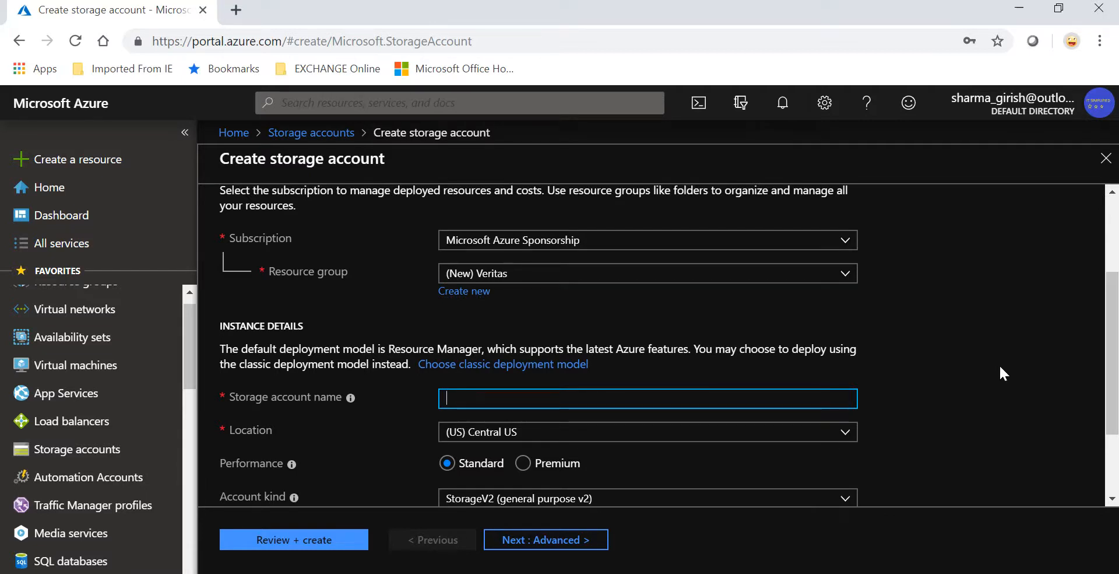
{"action": "type", "text": "o"}
{"action": "key", "text": "BackSpace"}
{"action": "type", "text": "offs"}
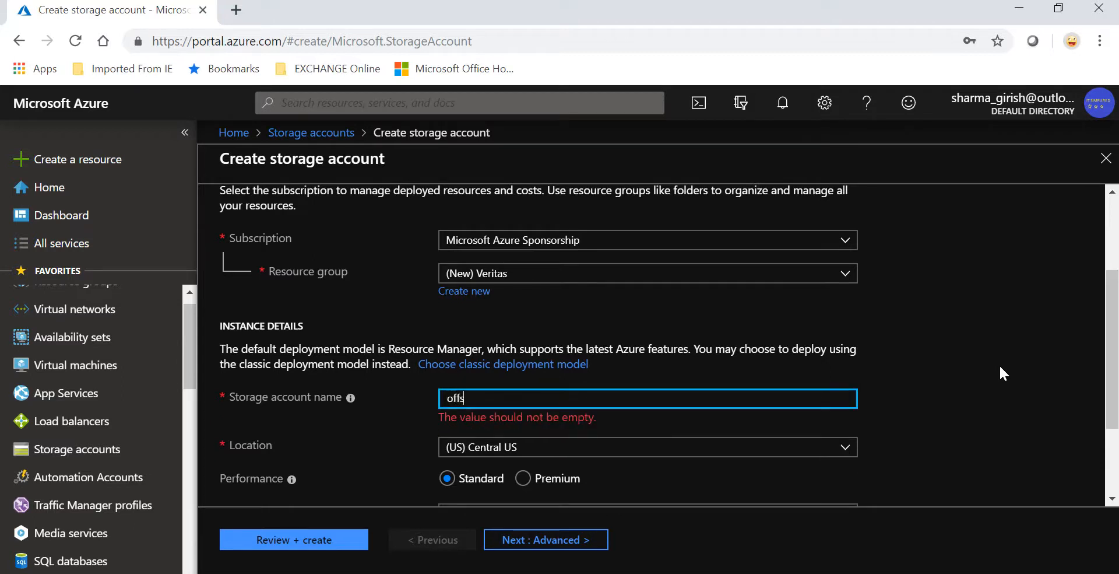
{"action": "key", "text": "BackSpace"}
{"action": "key", "text": "BackSpace"}
{"action": "key", "text": "BackSpace"}
{"action": "key", "text": "BackSpace"}
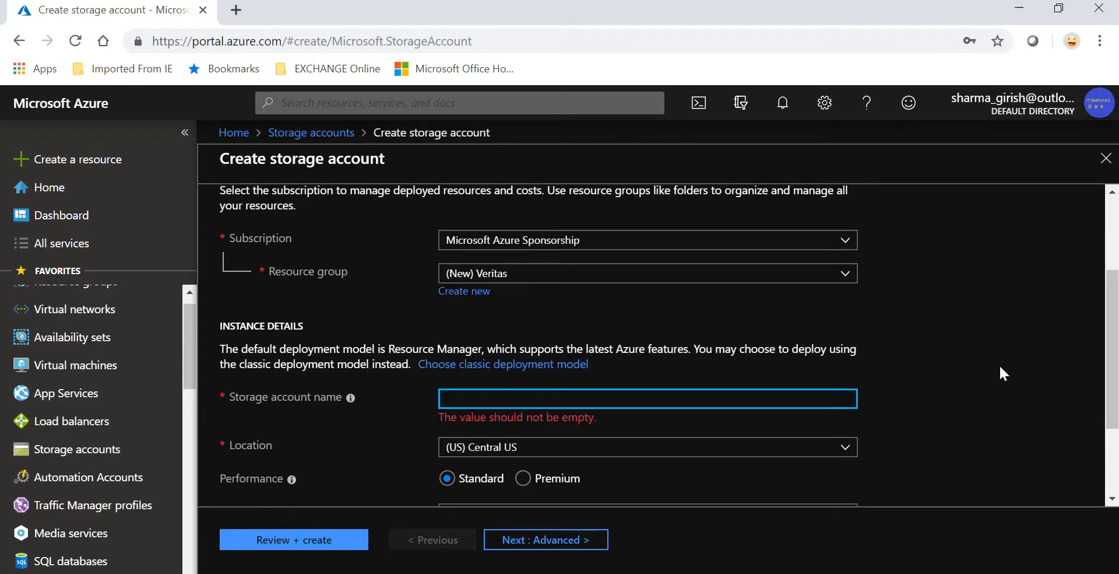
{"action": "type", "text": "veritasoffsitecop"}
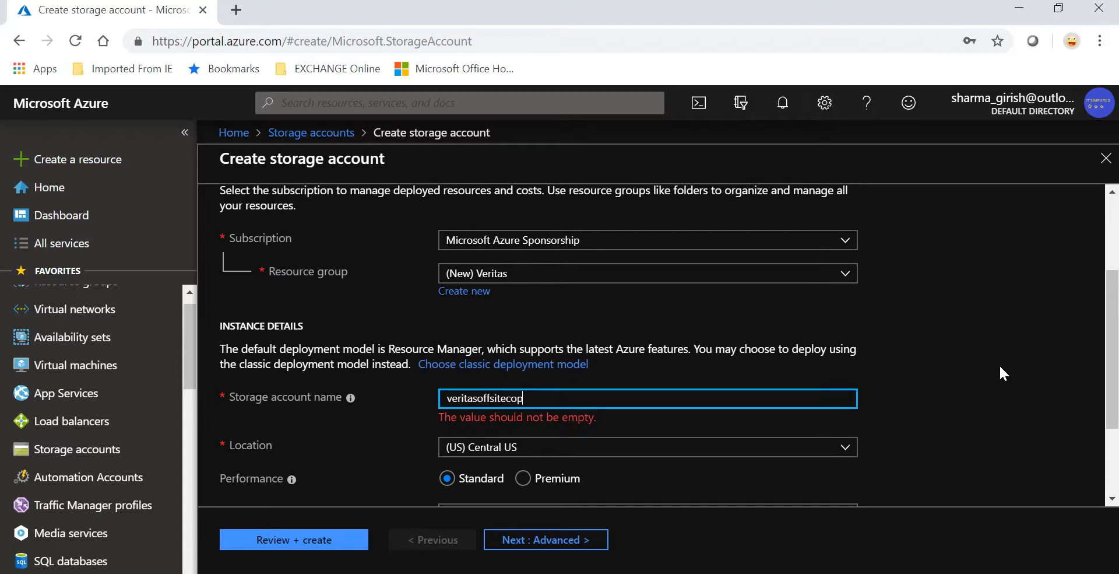
{"action": "type", "text": "y"}
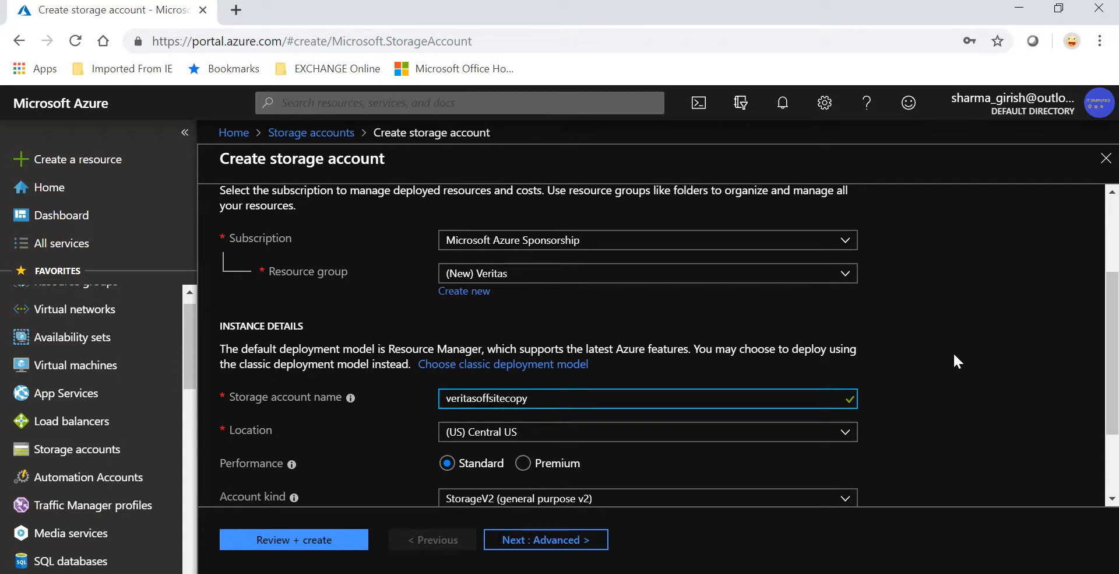
{"action": "scroll", "coordinate": [953, 352], "scroll_direction": "down", "scroll_amount": 1}
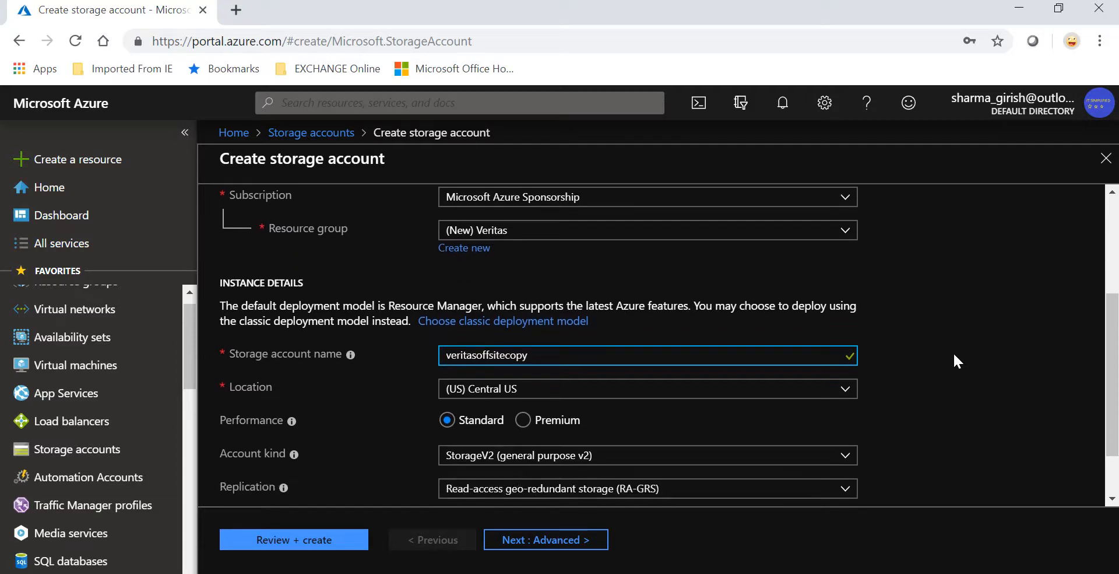
- Set location to Canada Central, kind StorageV2, LRS replication and Cool access tier
{"action": "left_click", "coordinate": [845, 390]}
{"action": "scroll", "coordinate": [646, 290], "scroll_direction": "down", "scroll_amount": 4}
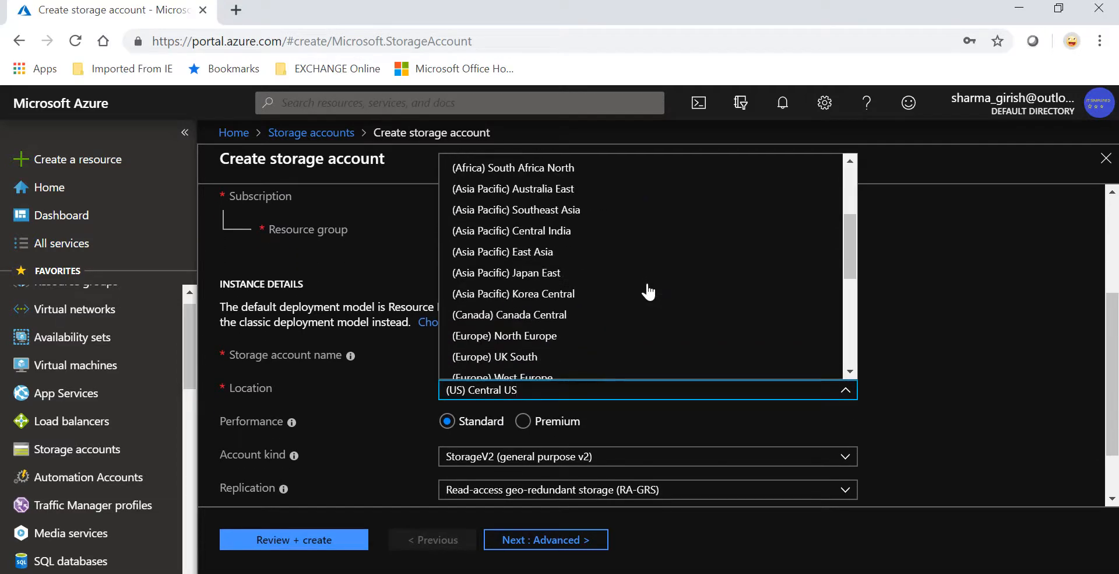
{"action": "left_click", "coordinate": [636, 290]}
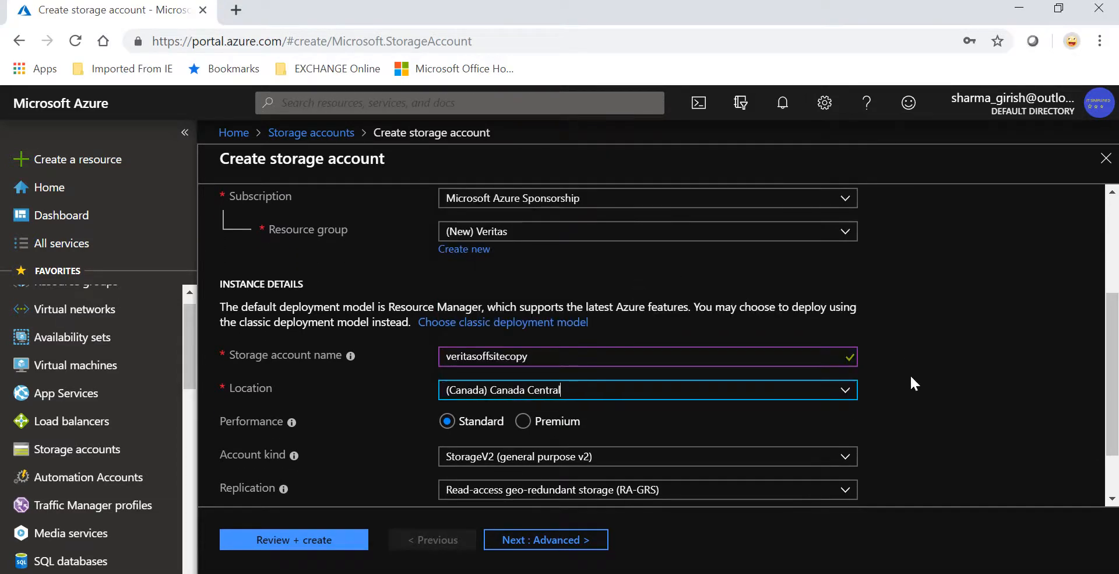
{"action": "scroll", "coordinate": [910, 373], "scroll_direction": "down", "scroll_amount": 2}
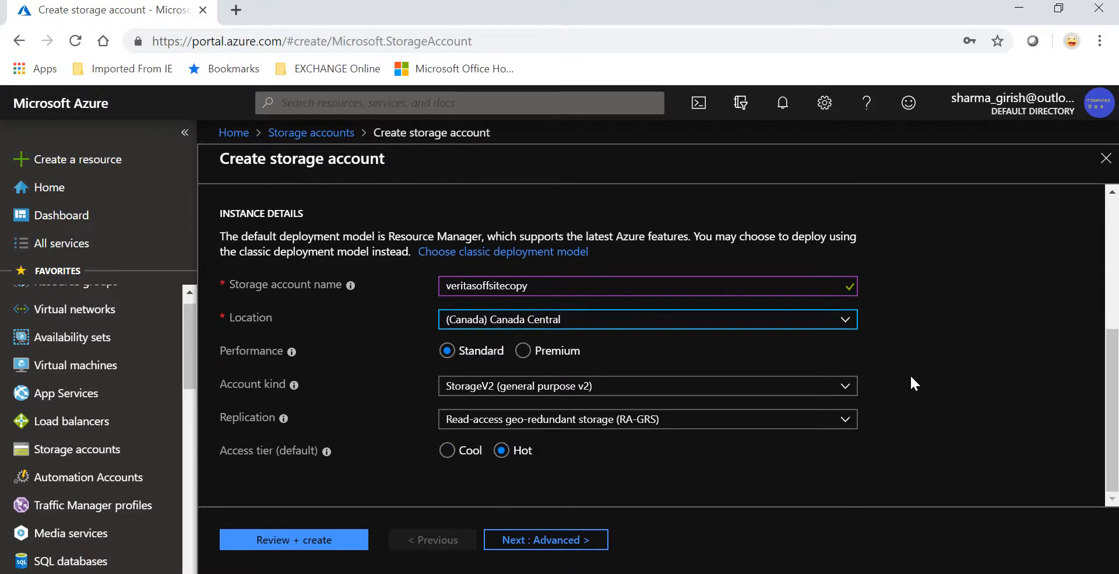
{"action": "left_click", "coordinate": [835, 392]}
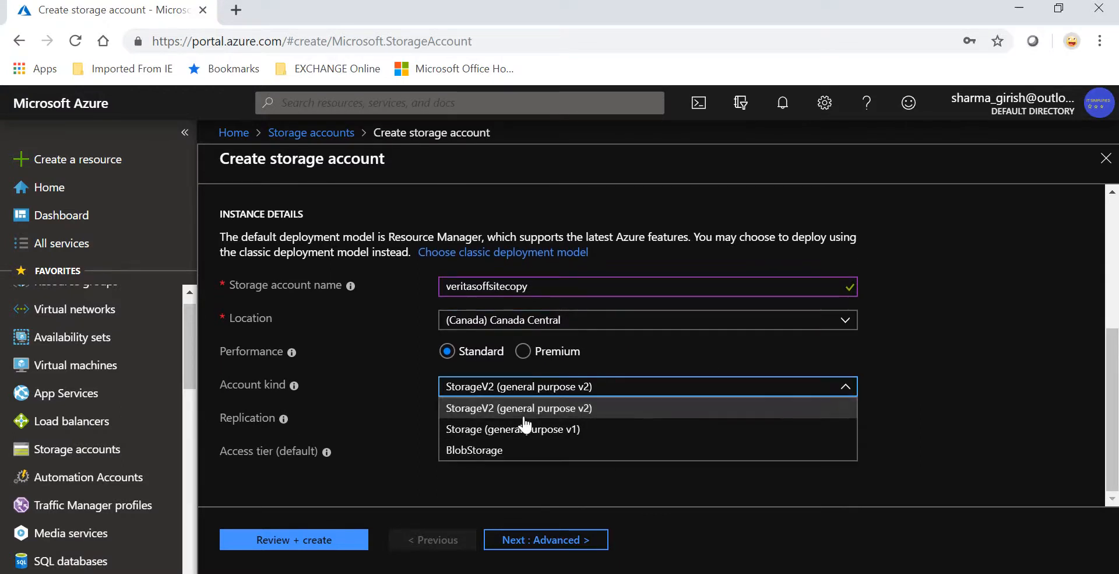
{"action": "left_click", "coordinate": [1011, 350]}
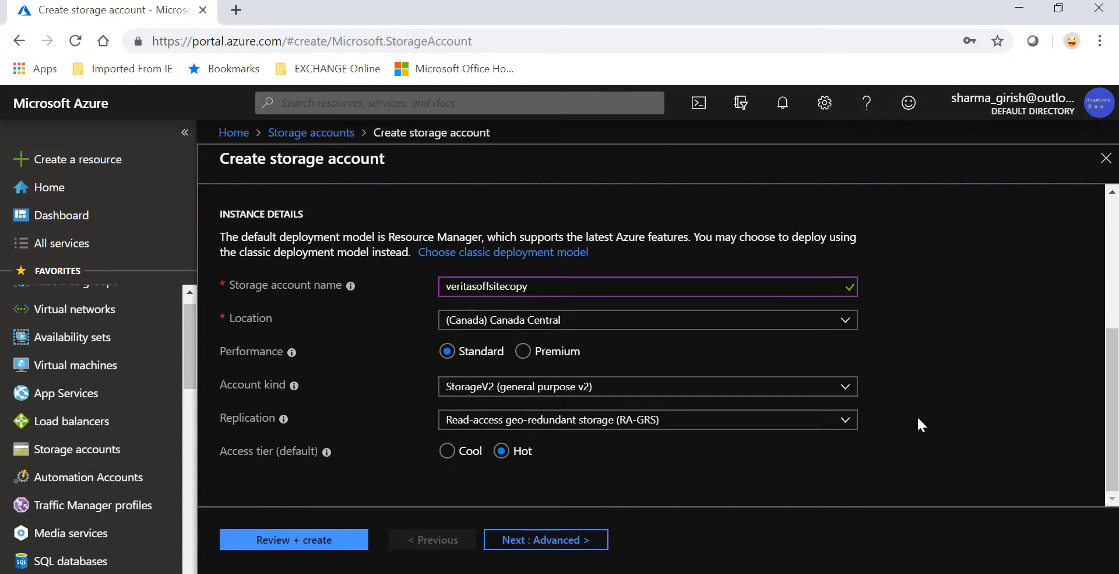
{"action": "left_click", "coordinate": [842, 424]}
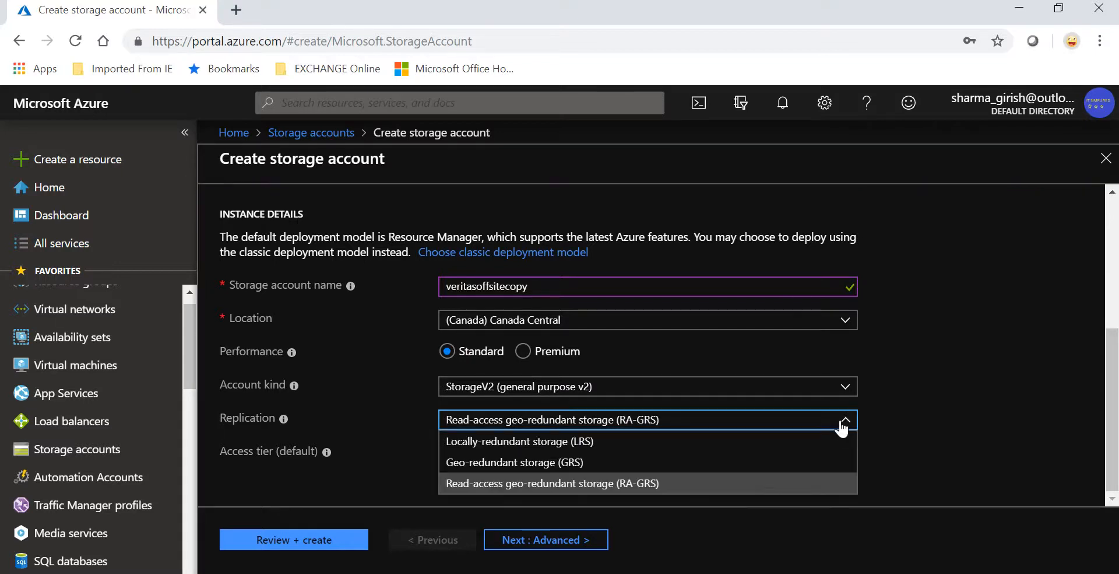
{"action": "left_click", "coordinate": [605, 448]}
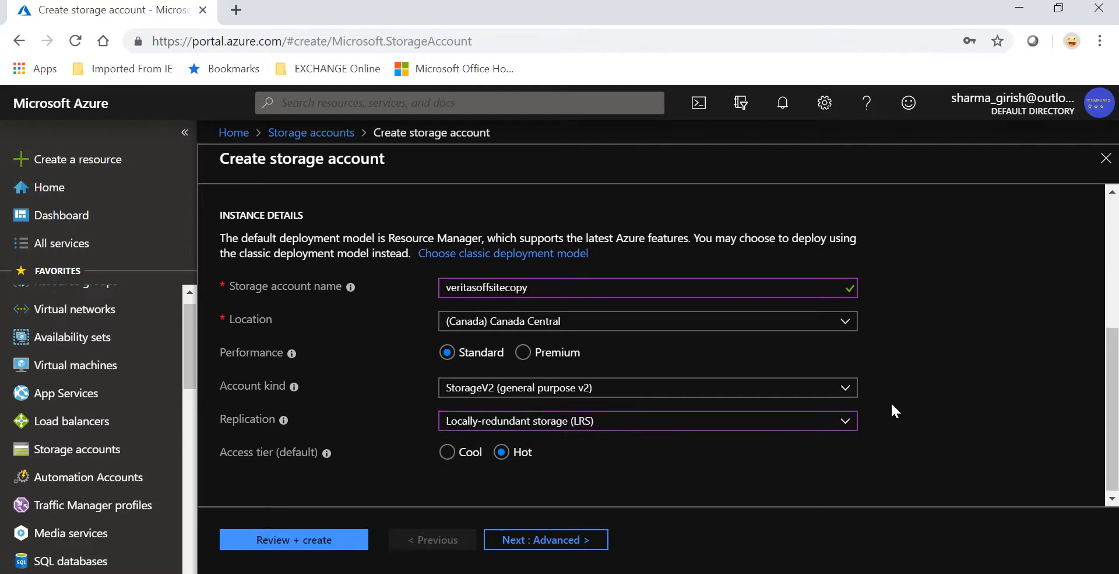
{"action": "left_click", "coordinate": [453, 454]}
- Review and create the veritasoffsitecopy account, then go to the Storage accounts list
{"action": "left_click", "coordinate": [322, 541]}
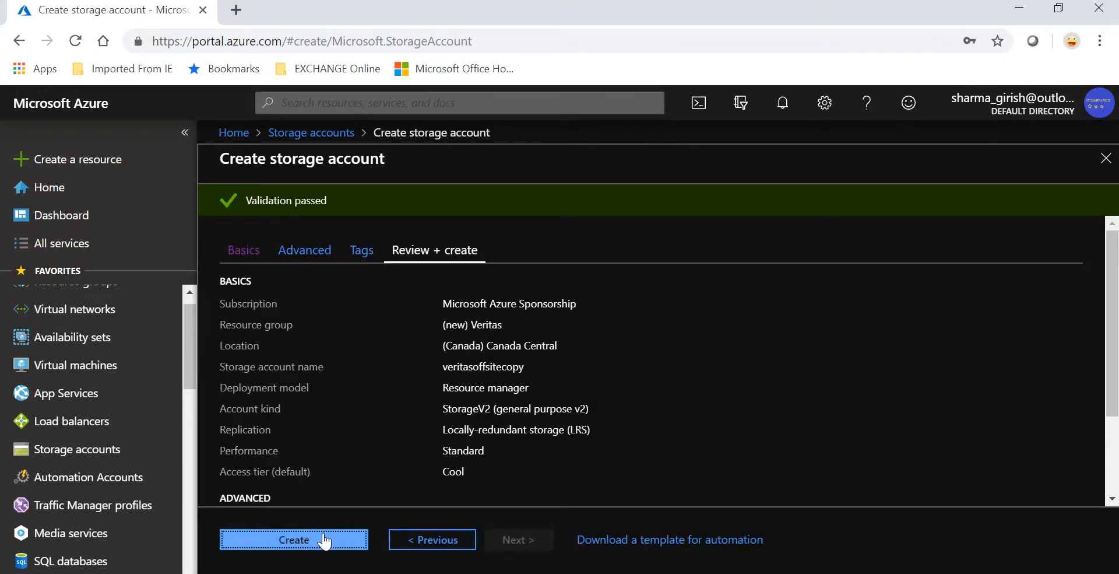
{"action": "left_click", "coordinate": [320, 540]}
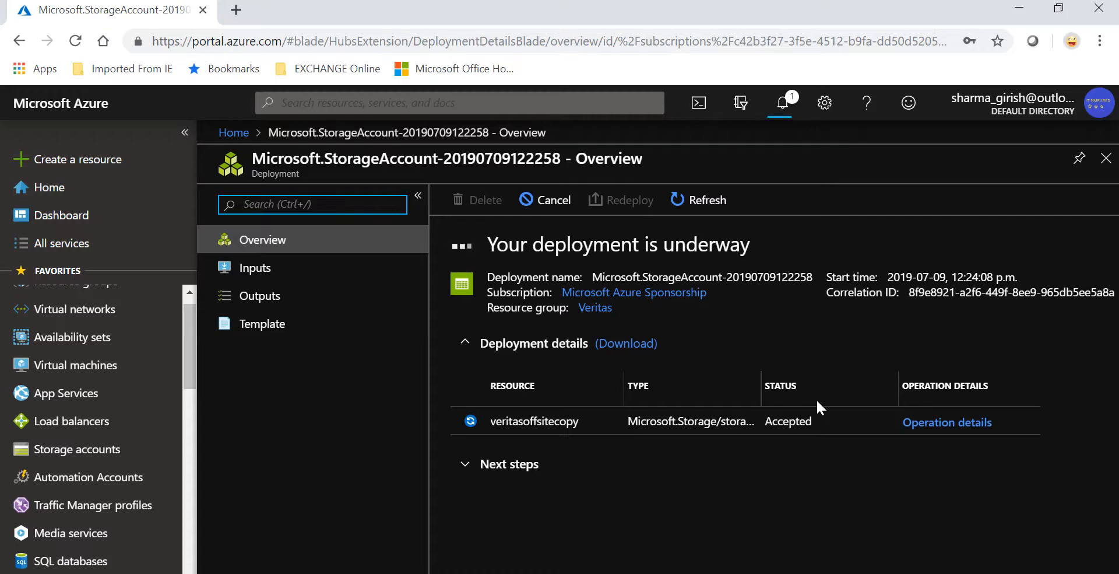
{"action": "left_click", "coordinate": [150, 450]}
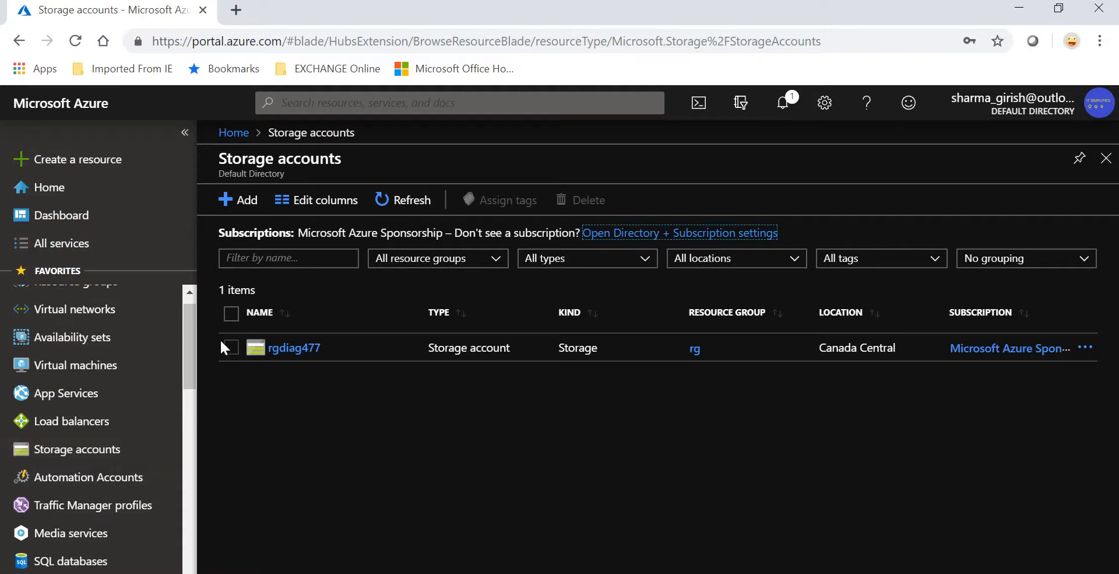
- Refresh until veritasoffsitecopy appears, open it, and go to its Blobs service
{"action": "left_click", "coordinate": [388, 201]}
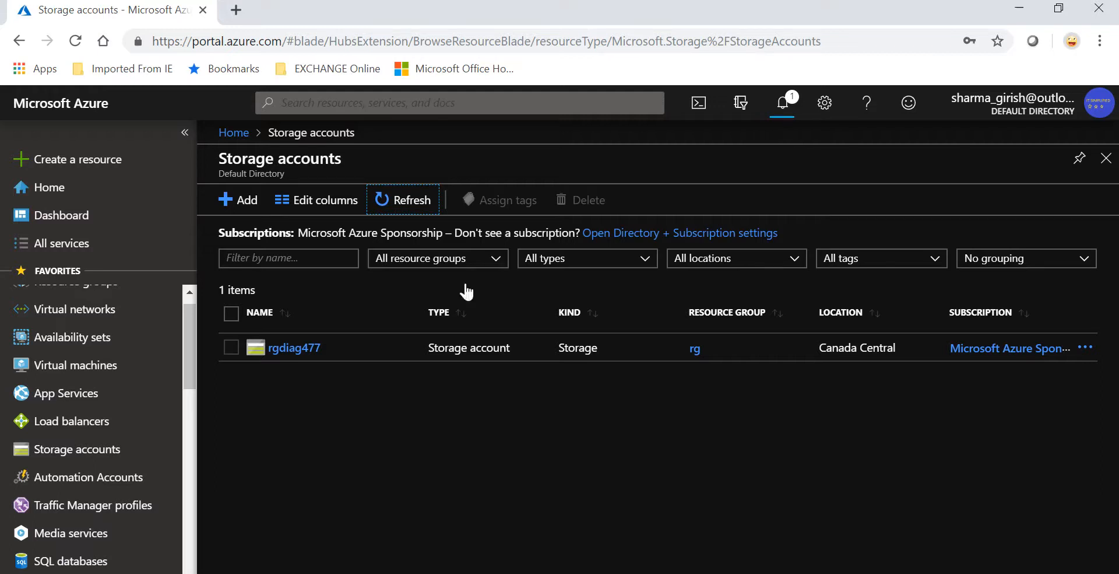
{"action": "left_click", "coordinate": [408, 204]}
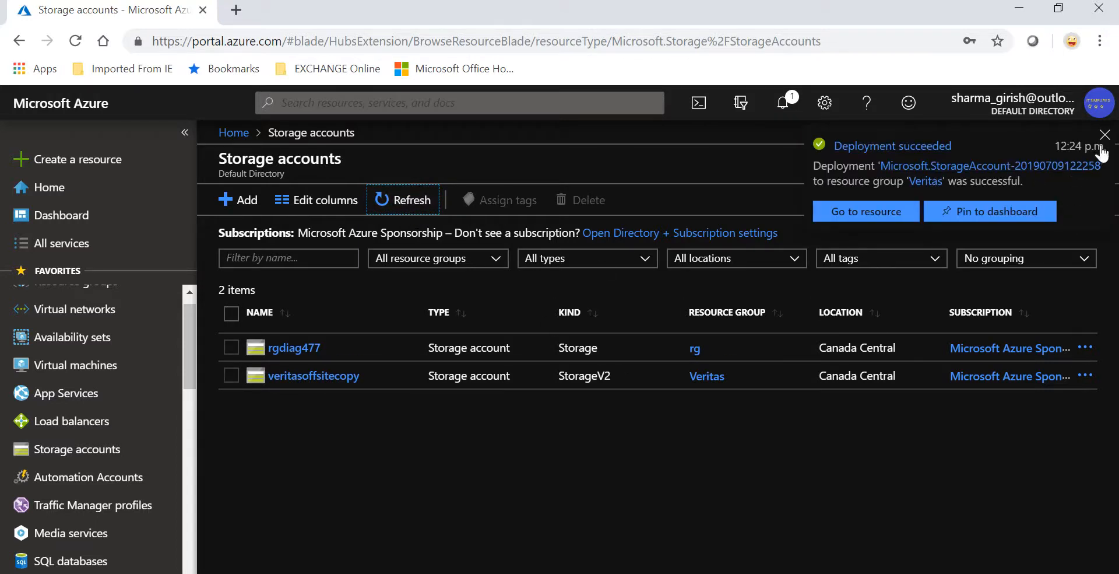
{"action": "left_click", "coordinate": [1104, 136]}
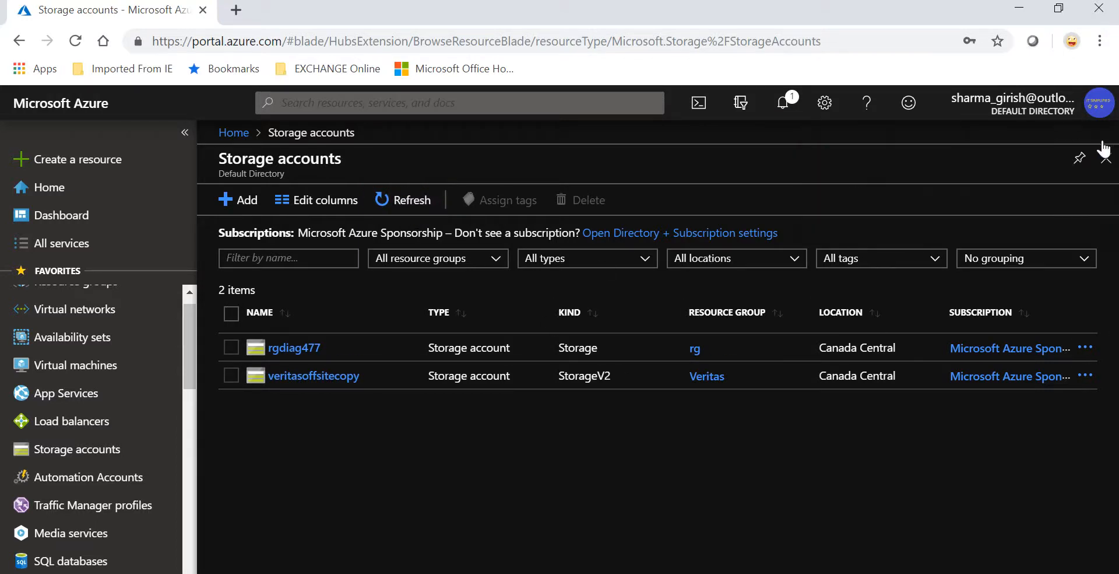
{"action": "left_click", "coordinate": [324, 377]}
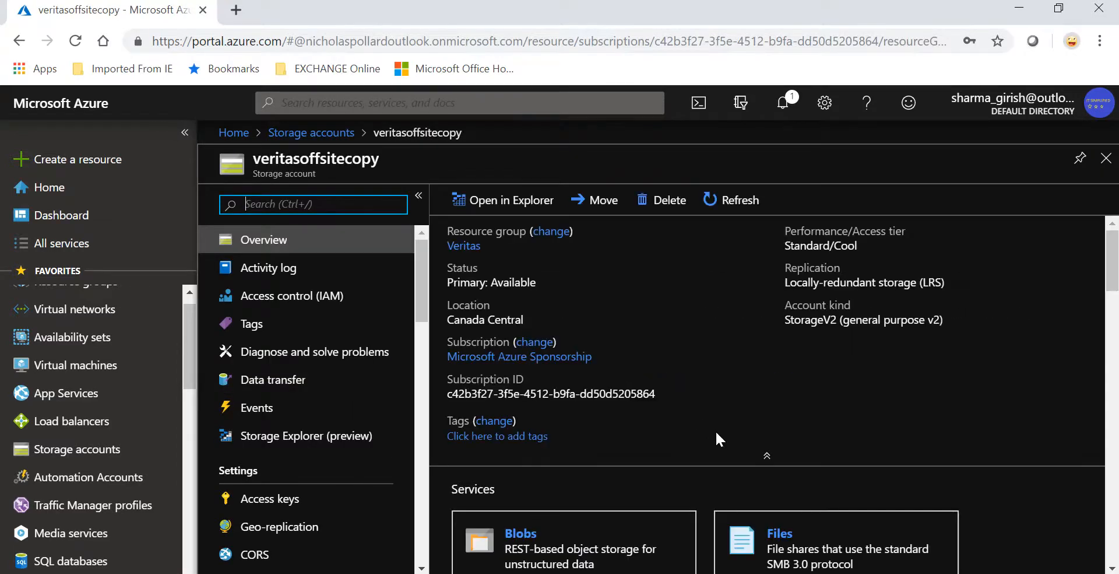
{"action": "scroll", "coordinate": [718, 440], "scroll_direction": "down", "scroll_amount": 3}
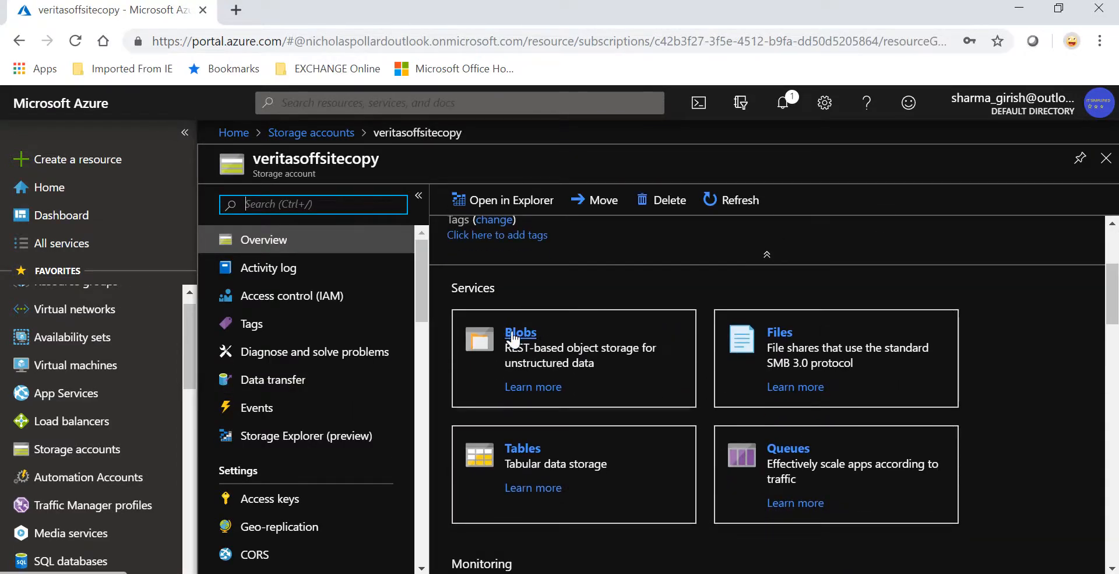
{"action": "left_click", "coordinate": [512, 336]}
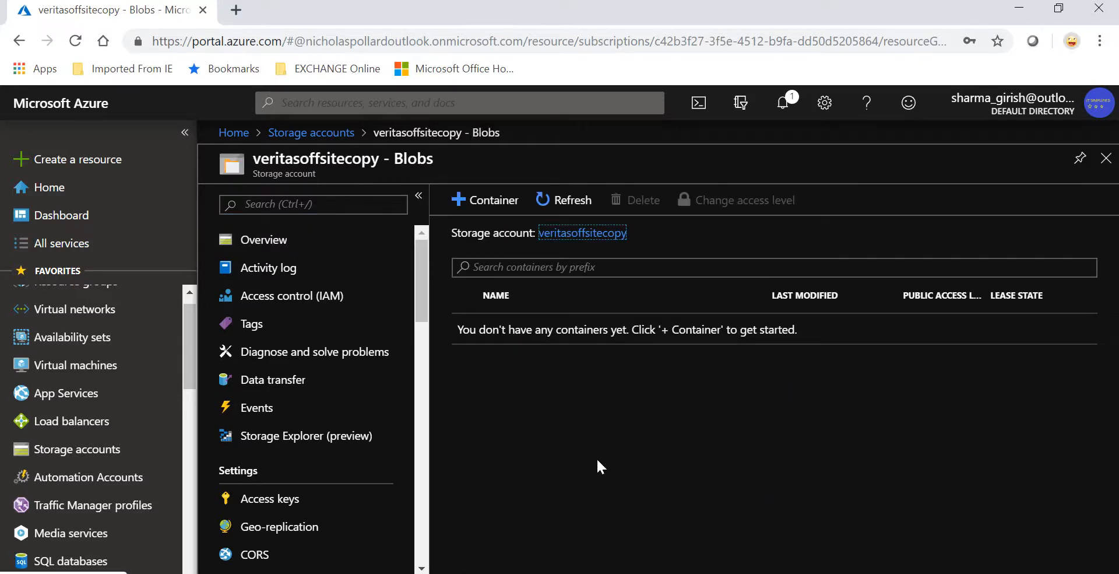
- Create a blob container 'container1' with Private access and refresh the container list
{"action": "left_click", "coordinate": [487, 206]}
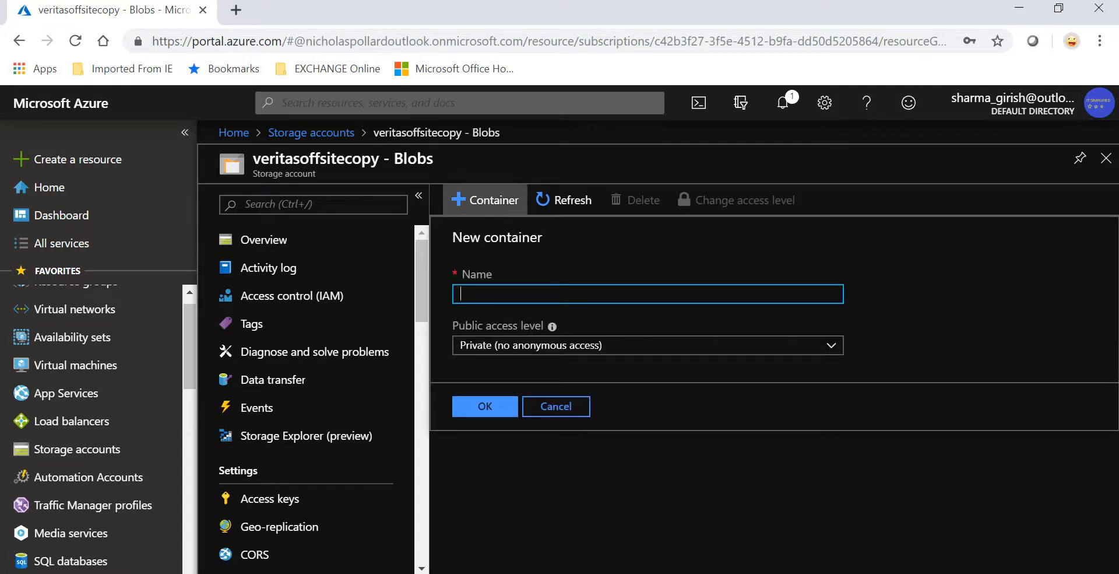
{"action": "type", "text": "container1"}
{"action": "left_click", "coordinate": [564, 350]}
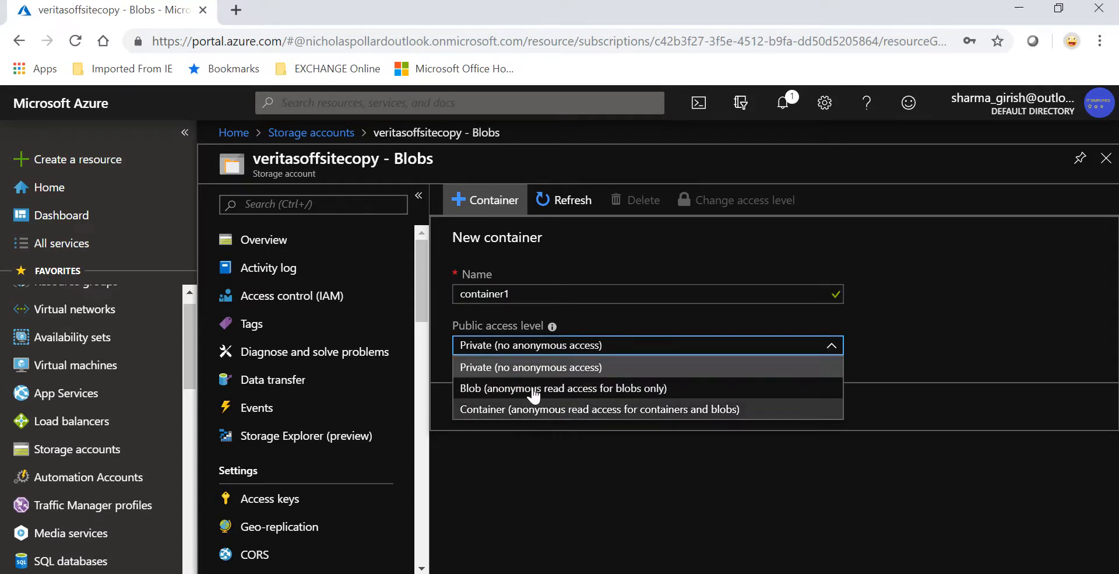
{"action": "left_click", "coordinate": [517, 372]}
{"action": "left_click", "coordinate": [494, 416]}
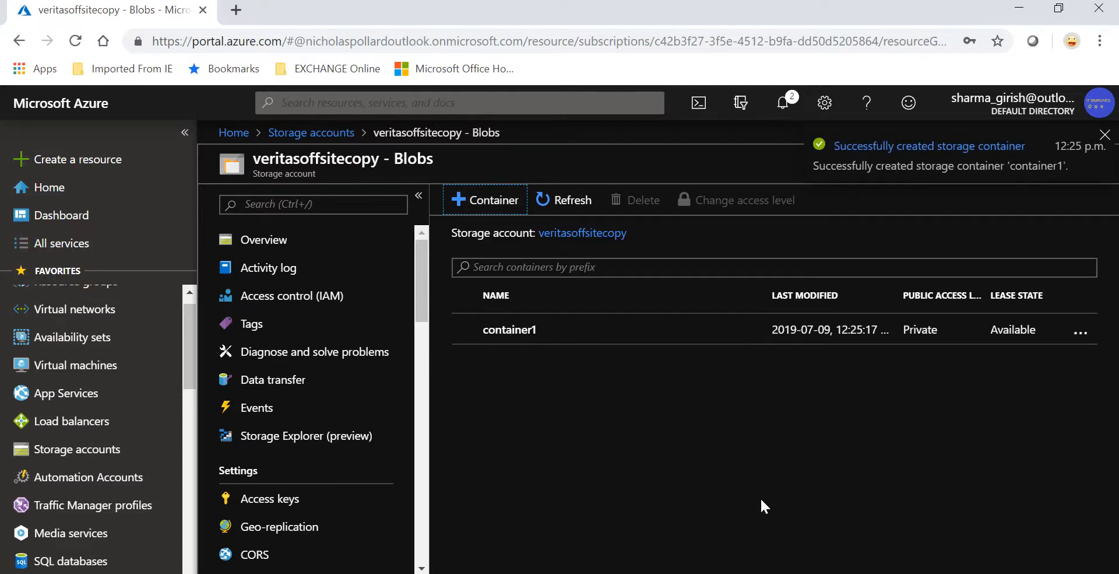
{"action": "left_click", "coordinate": [577, 204]}
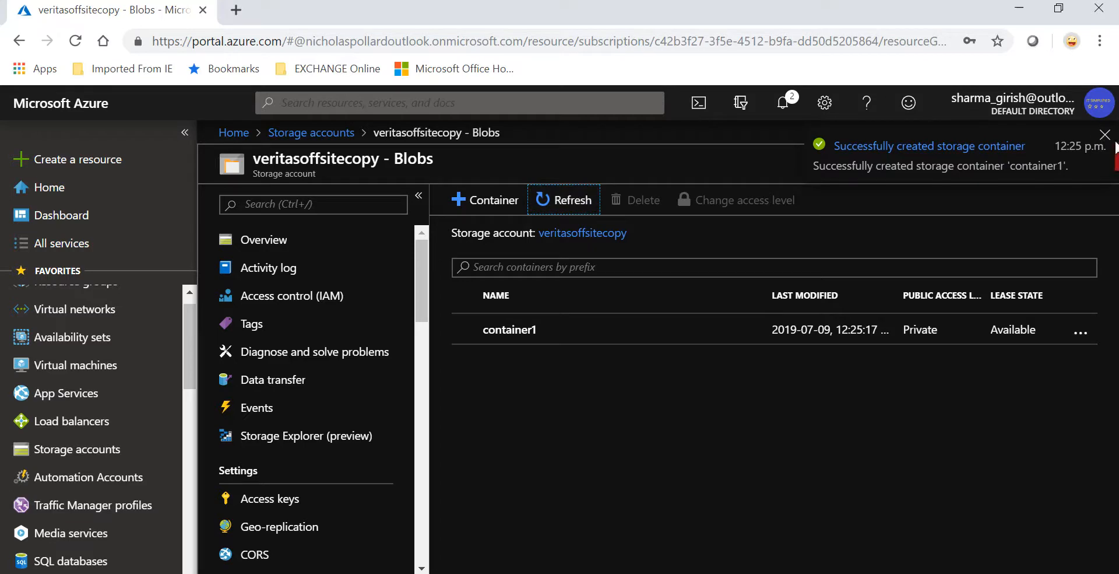
{"action": "left_click", "coordinate": [1104, 134]}
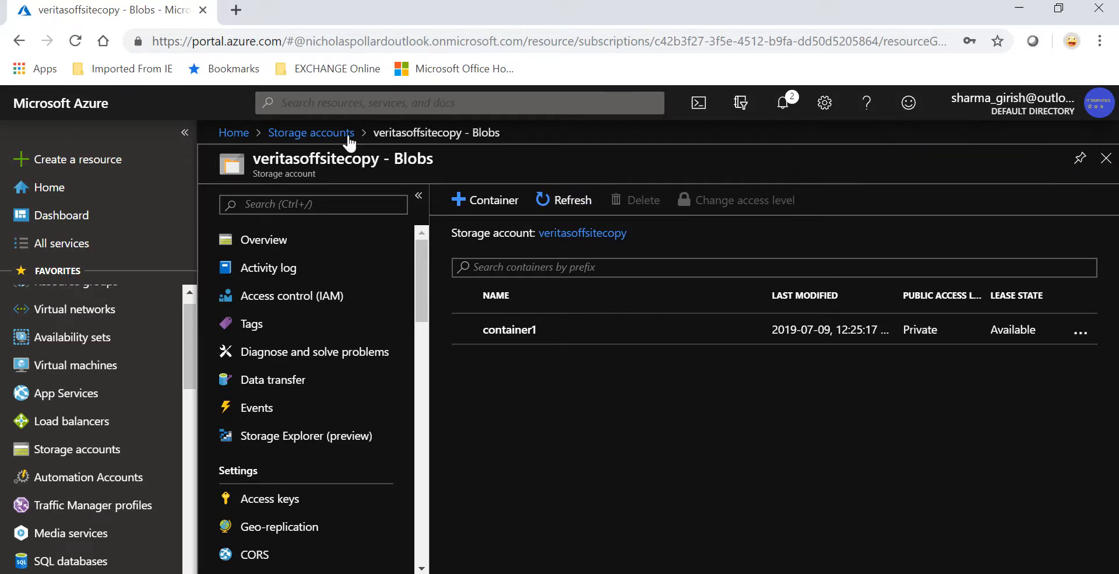
- Show the veritasoffsitecopy access keys, then return to the Veritas System Recovery 18 session
{"action": "left_click", "coordinate": [327, 135]}
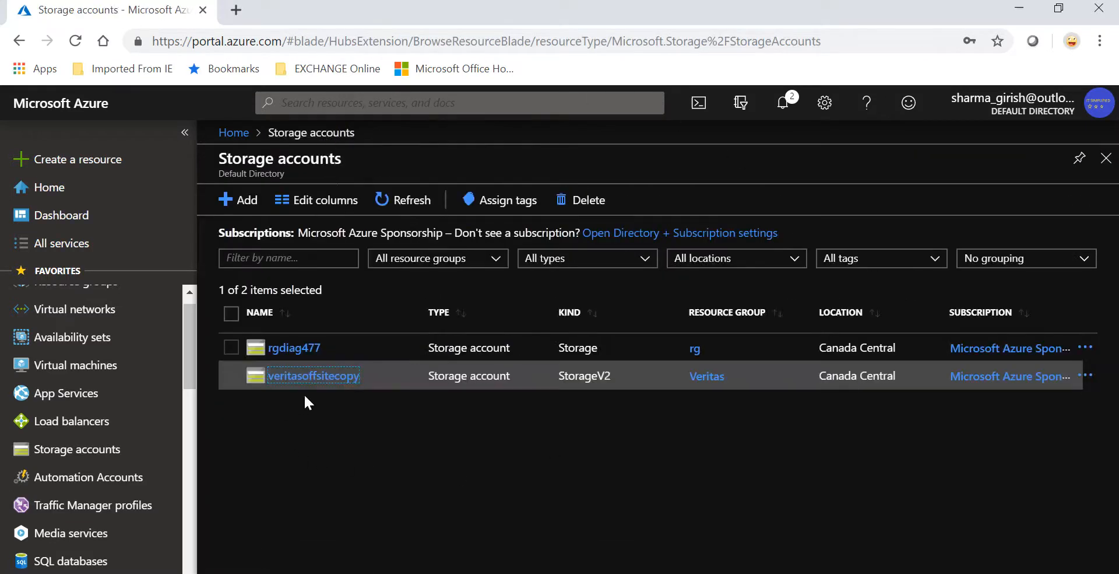
{"action": "left_click", "coordinate": [339, 376]}
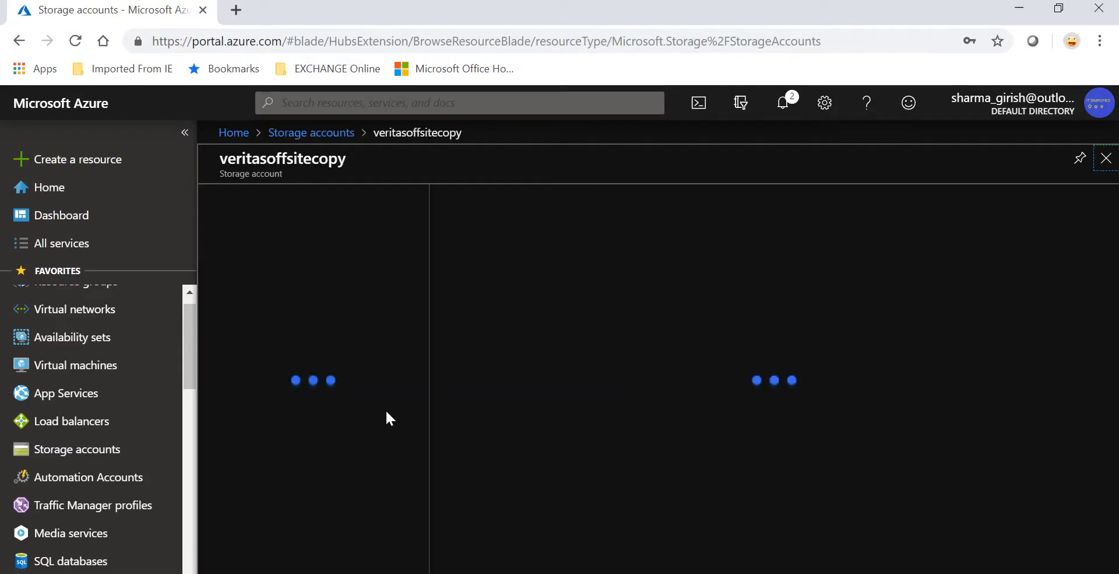
{"action": "scroll", "coordinate": [312, 472], "scroll_direction": "down", "scroll_amount": 2}
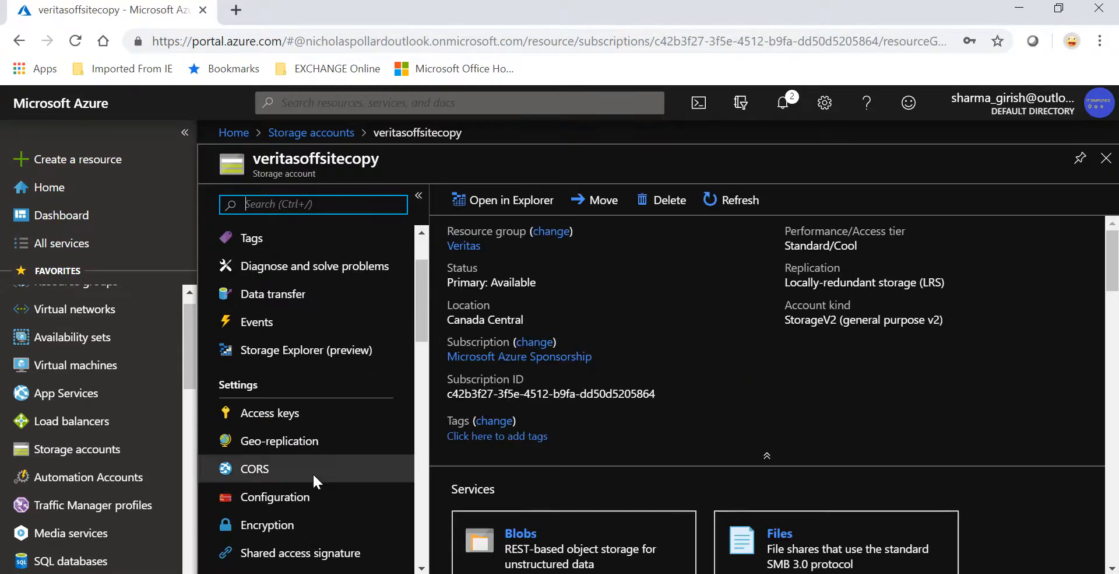
{"action": "left_click", "coordinate": [287, 418]}
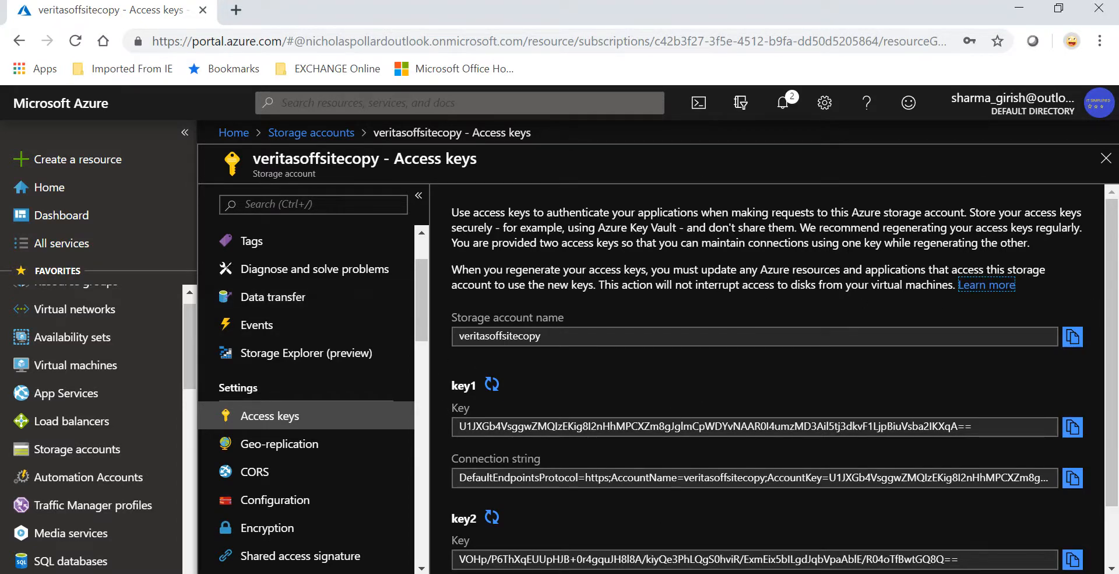
{"action": "left_click", "coordinate": [491, 572]}
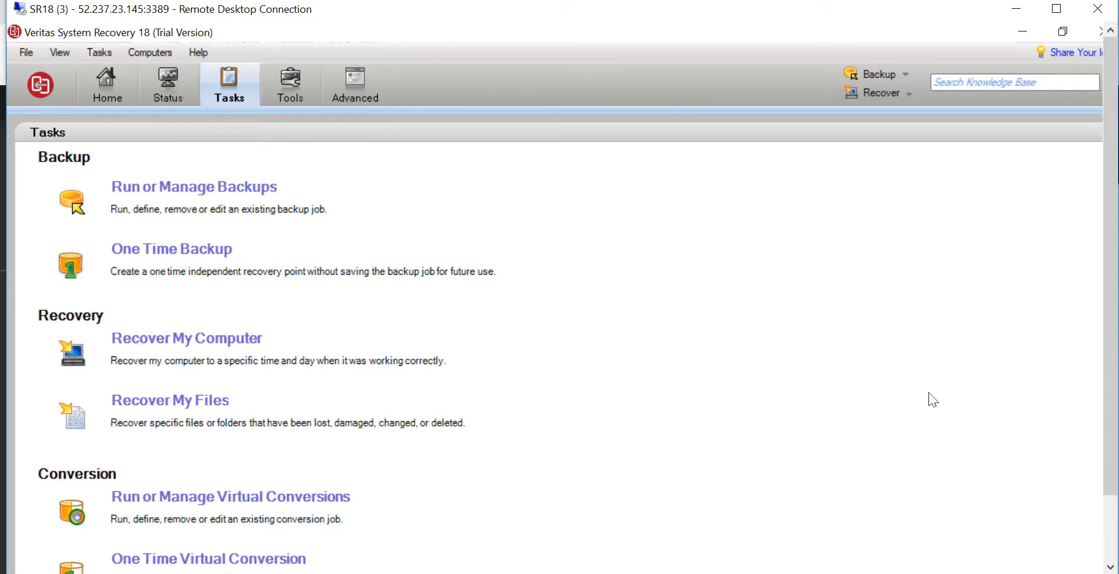
- Start defining a new backup job from the backup job manager
{"action": "left_click", "coordinate": [147, 188]}
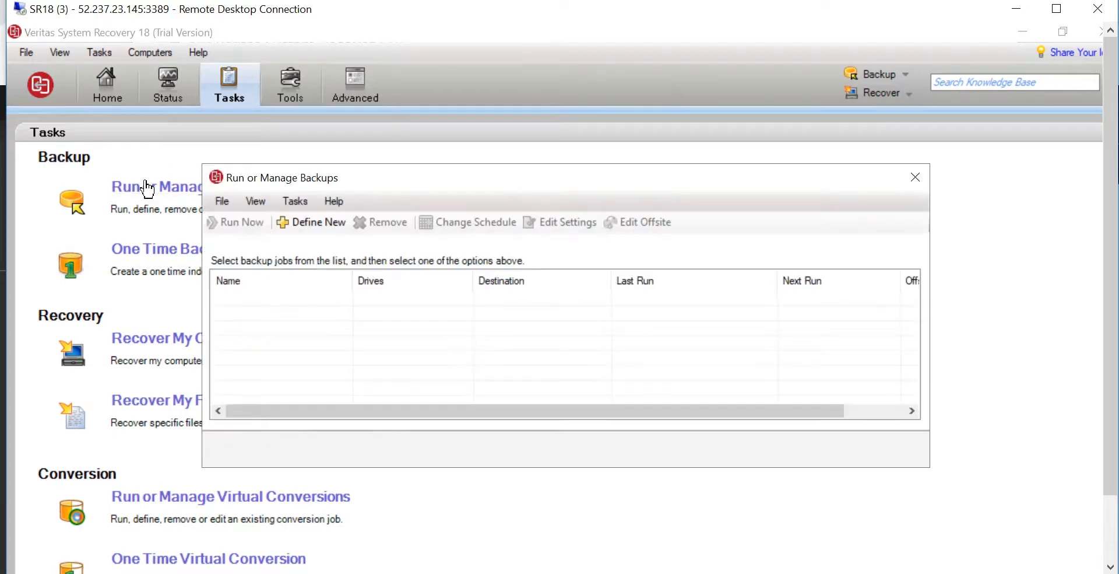
{"action": "left_click", "coordinate": [317, 224]}
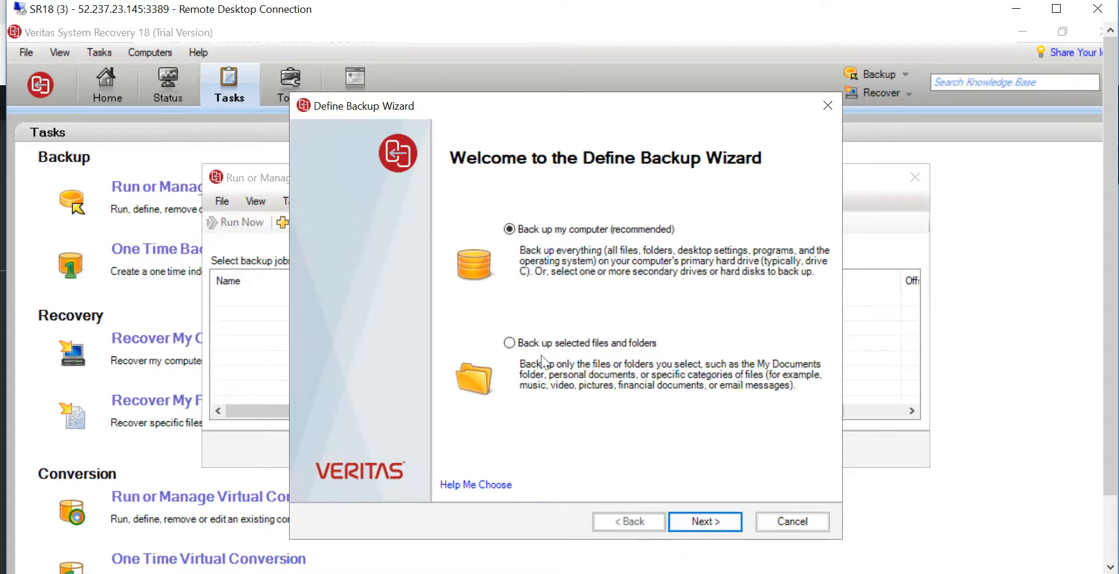
{"action": "left_click", "coordinate": [708, 521]}
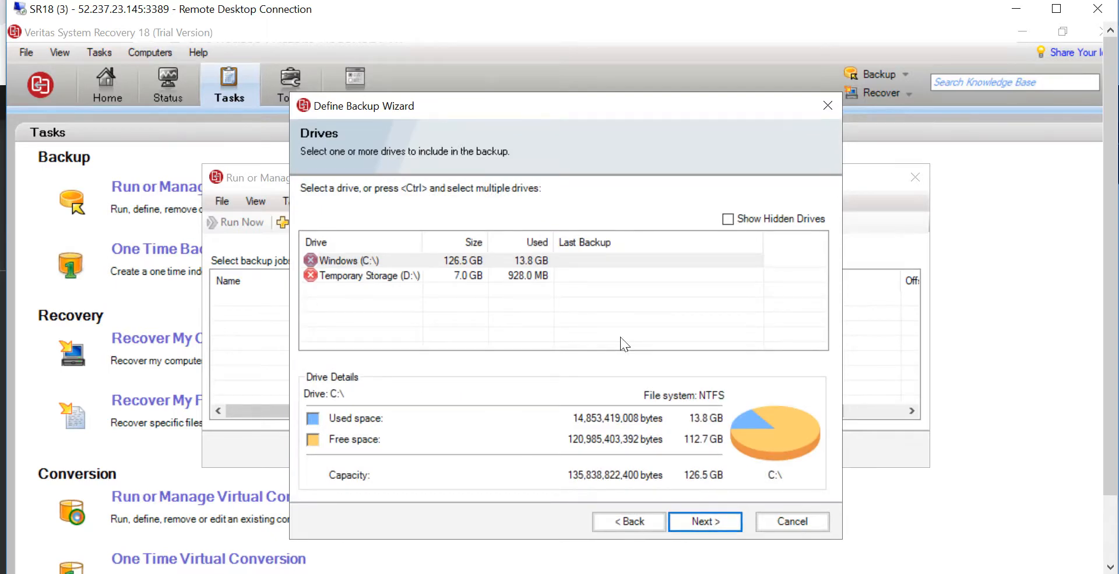
- Select Windows (C:) with all related drives, backed up as a recovery point set
{"action": "left_click", "coordinate": [417, 266]}
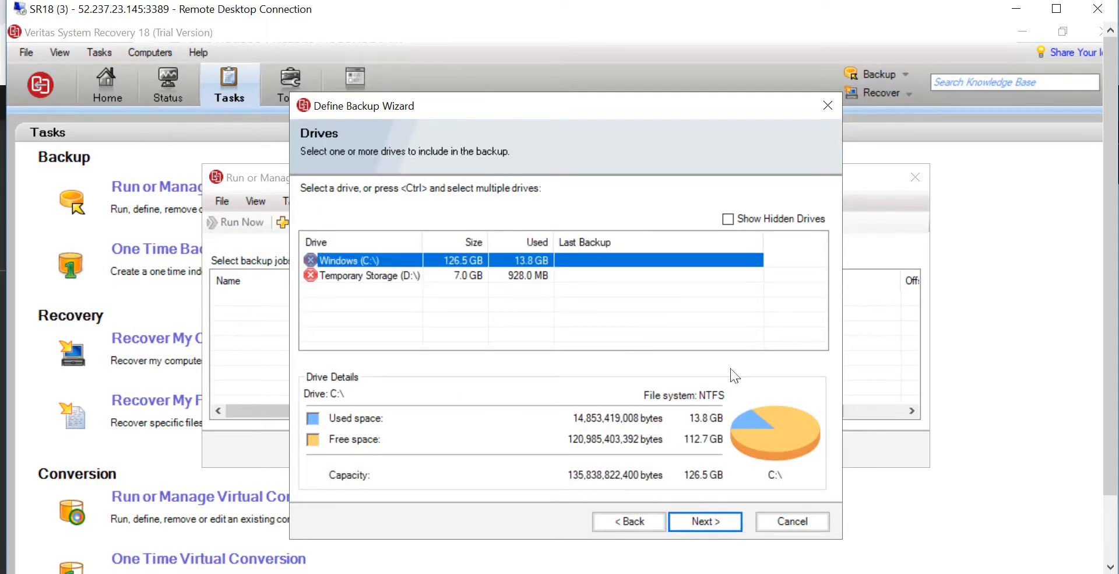
{"action": "left_click", "coordinate": [705, 520]}
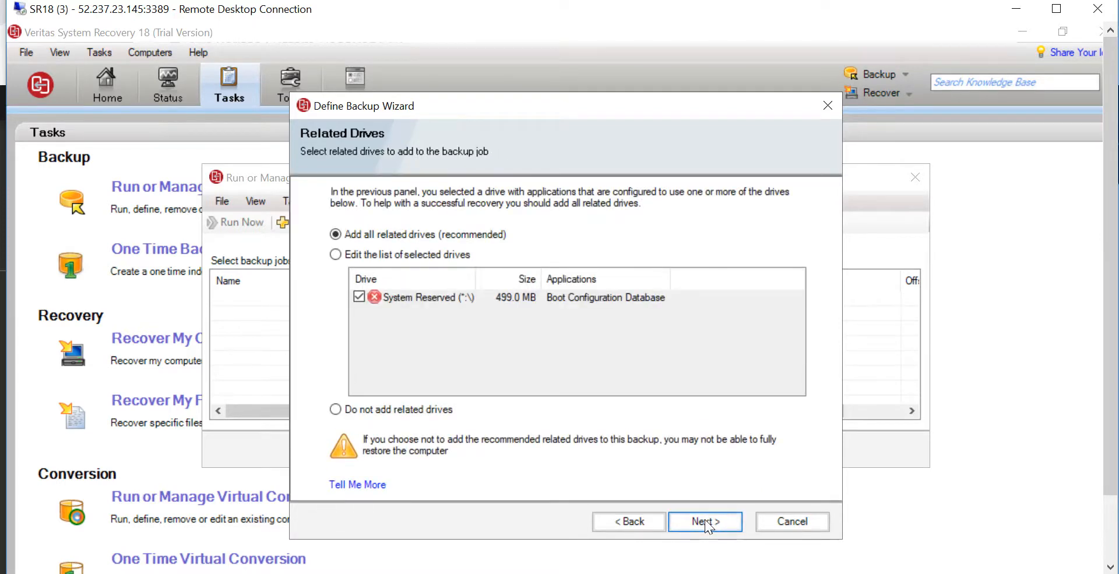
{"action": "left_click", "coordinate": [704, 519]}
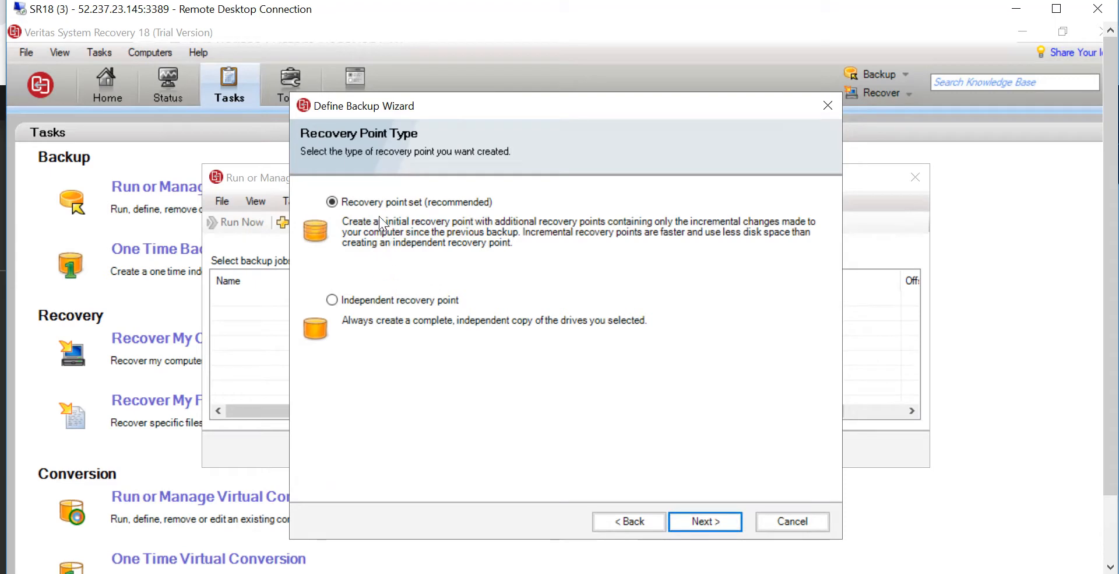
{"action": "left_click", "coordinate": [719, 530]}
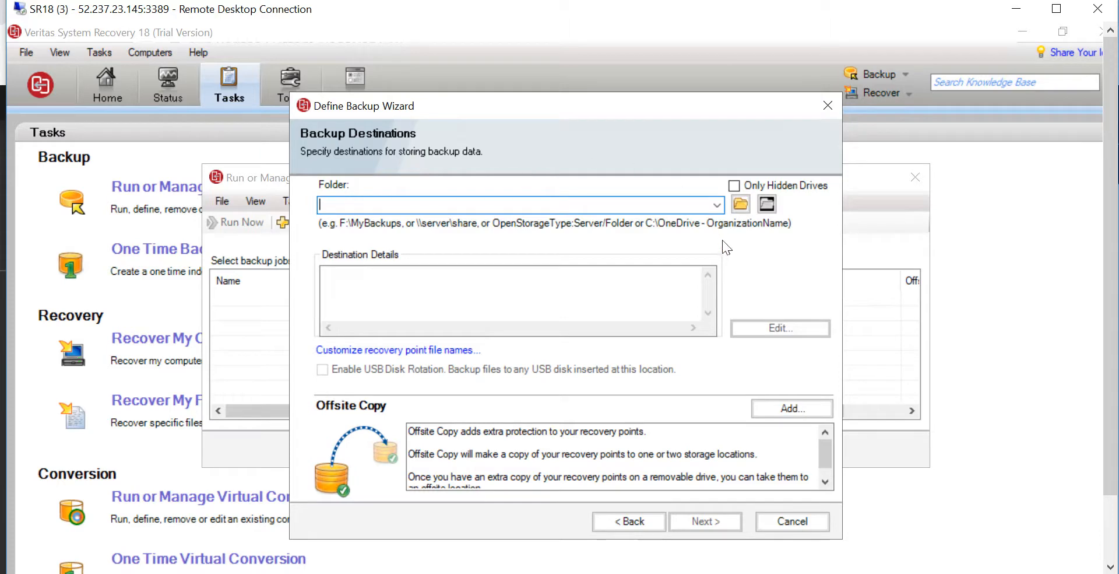
- Choose the C:\ONSITE Backup folder as the local backup destination
{"action": "left_click", "coordinate": [740, 206]}
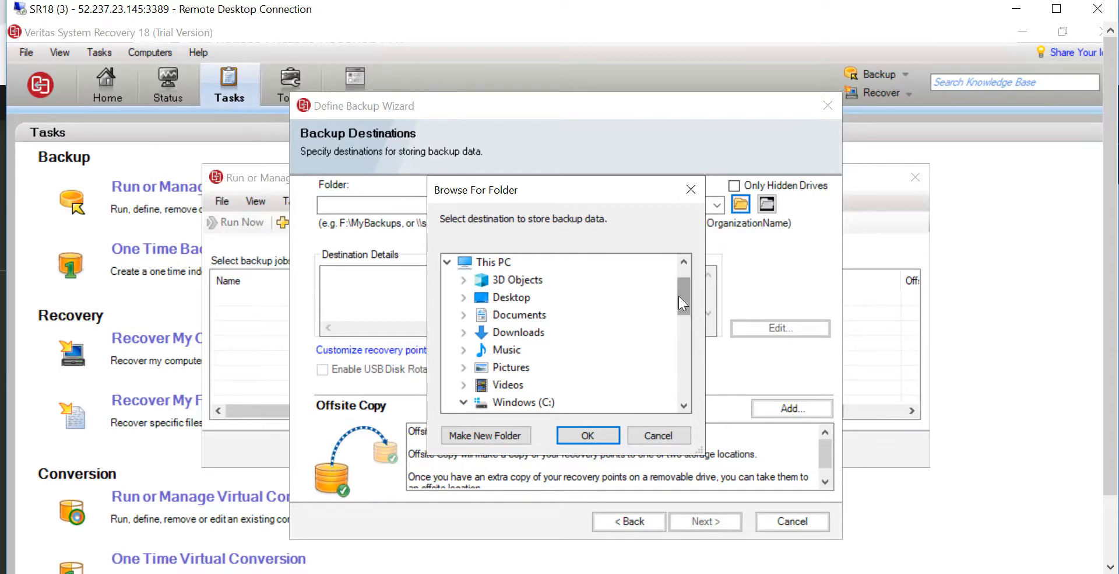
{"action": "left_click_drag", "start_coordinate": [679, 295], "coordinate": [678, 303]}
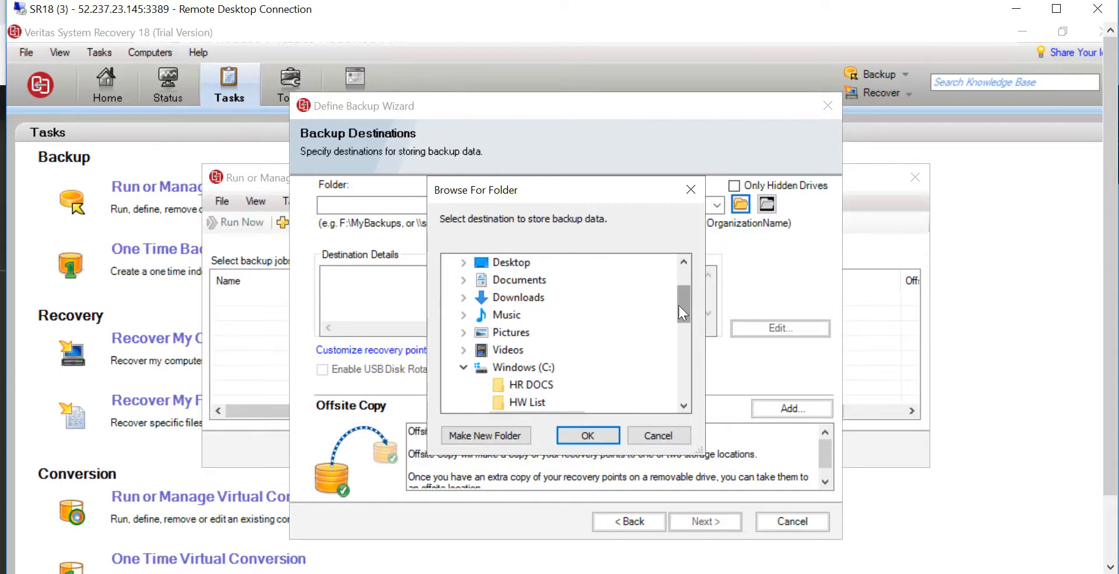
{"action": "left_click", "coordinate": [684, 405]}
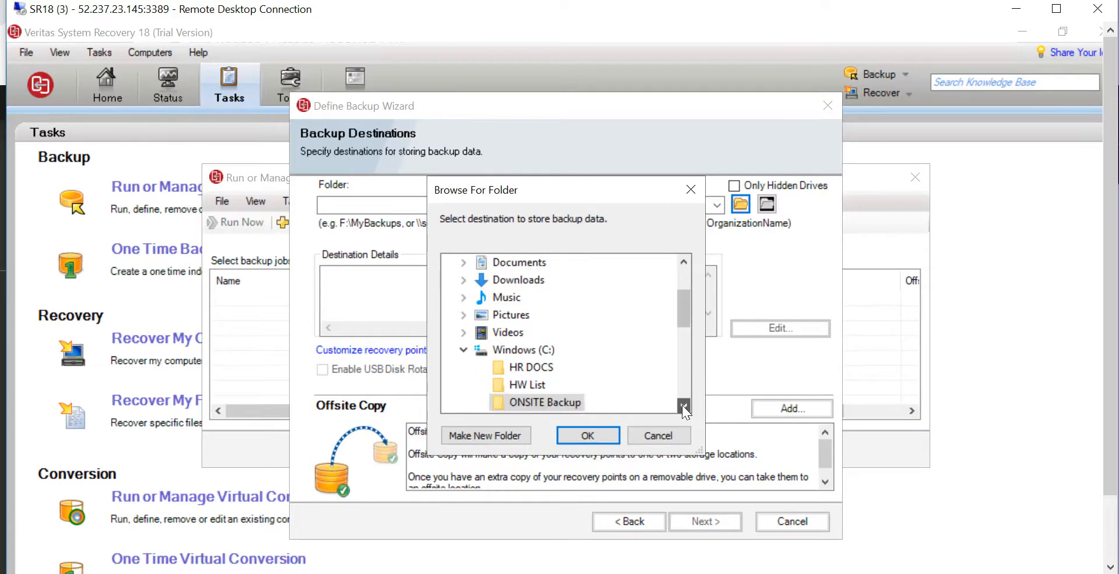
{"action": "left_click", "coordinate": [684, 406]}
{"action": "left_click", "coordinate": [684, 405]}
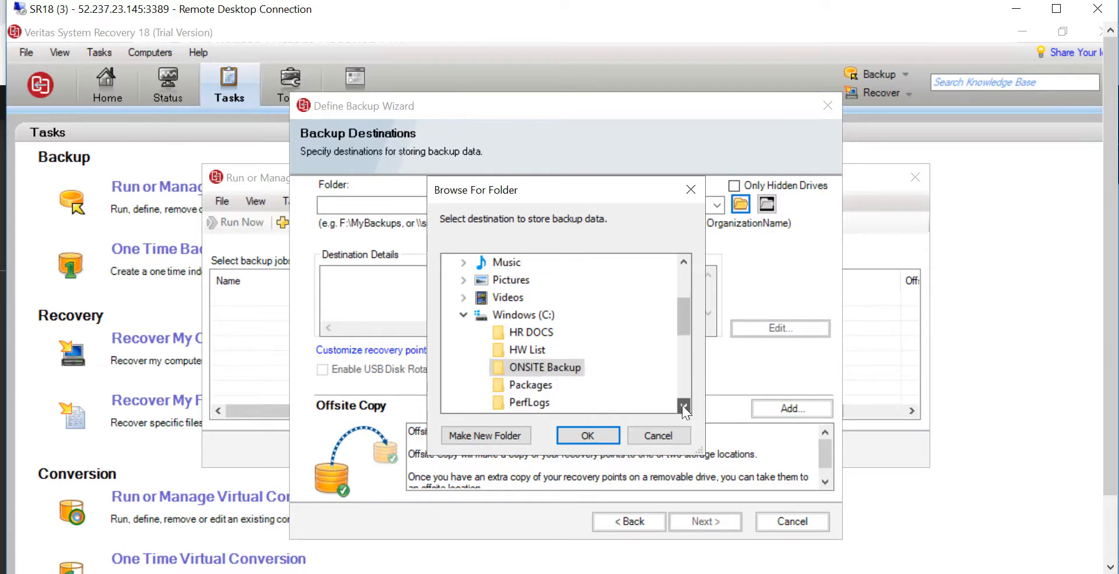
{"action": "left_click", "coordinate": [563, 368]}
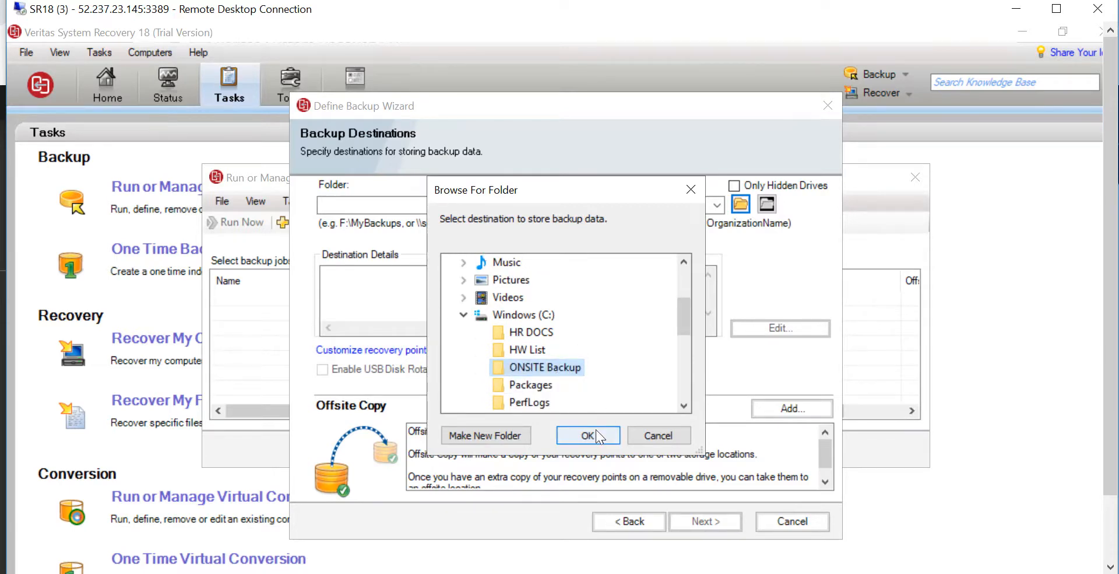
{"action": "left_click", "coordinate": [588, 435]}
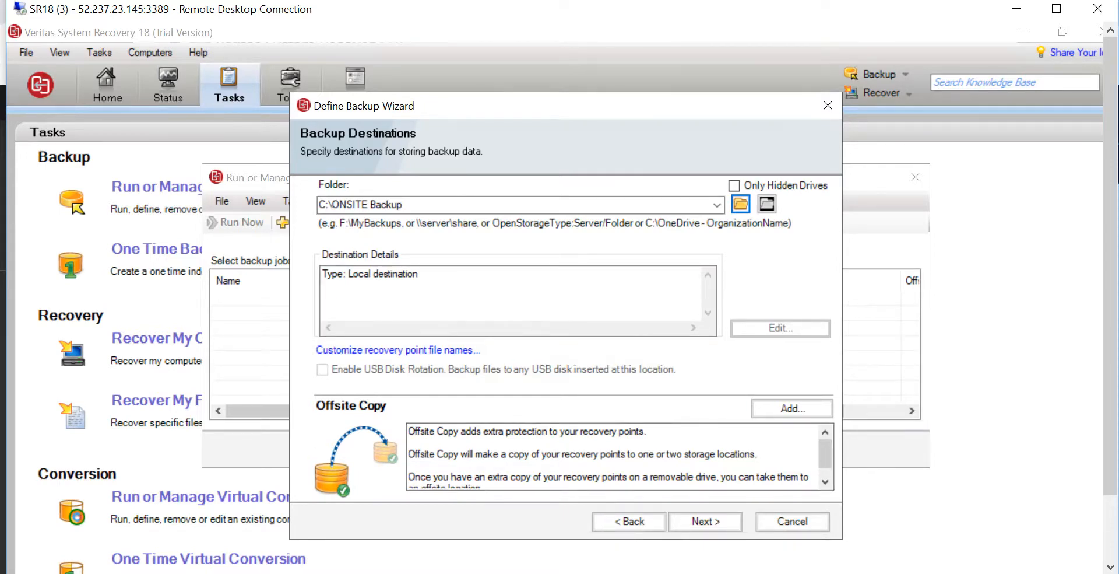
- Switch past the whiteboard and Azure portal back to the wizard, then add an offsite copy
{"action": "key", "text": "alt+Tab"}
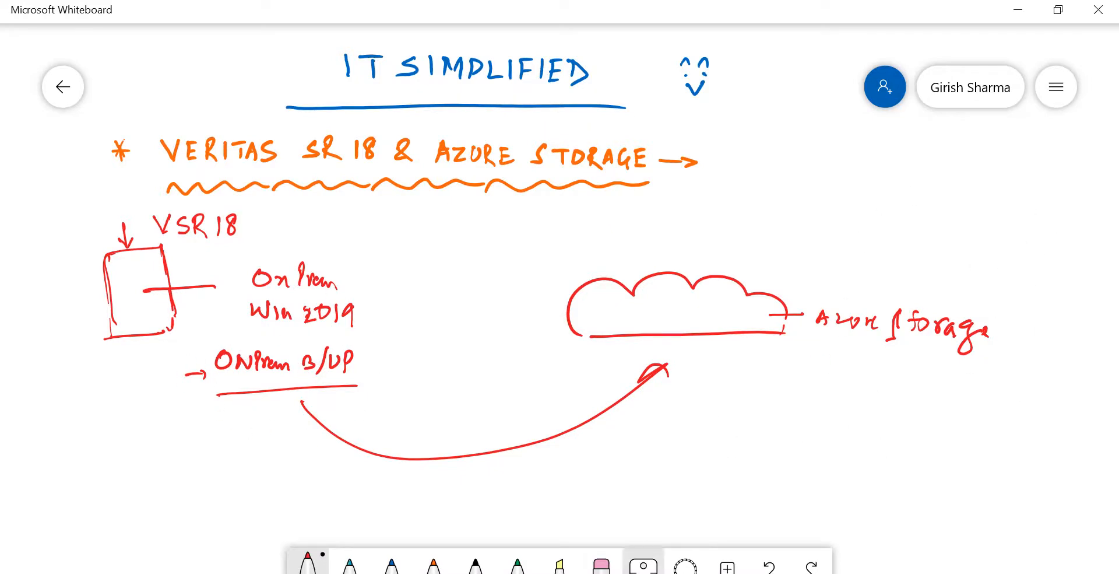
{"action": "key", "text": "alt+Tab"}
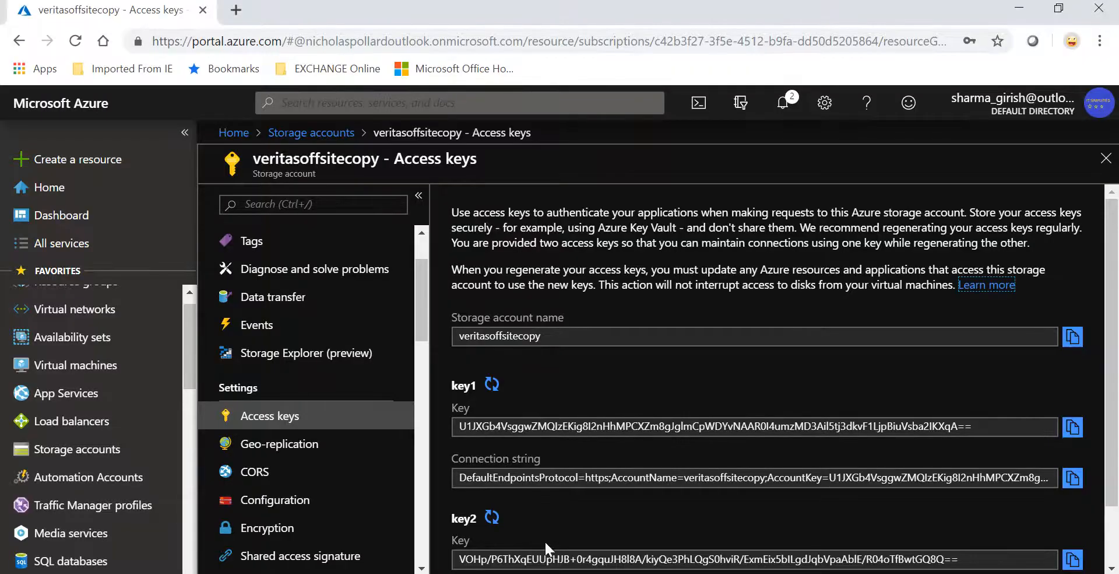
{"action": "key", "text": "alt+Tab"}
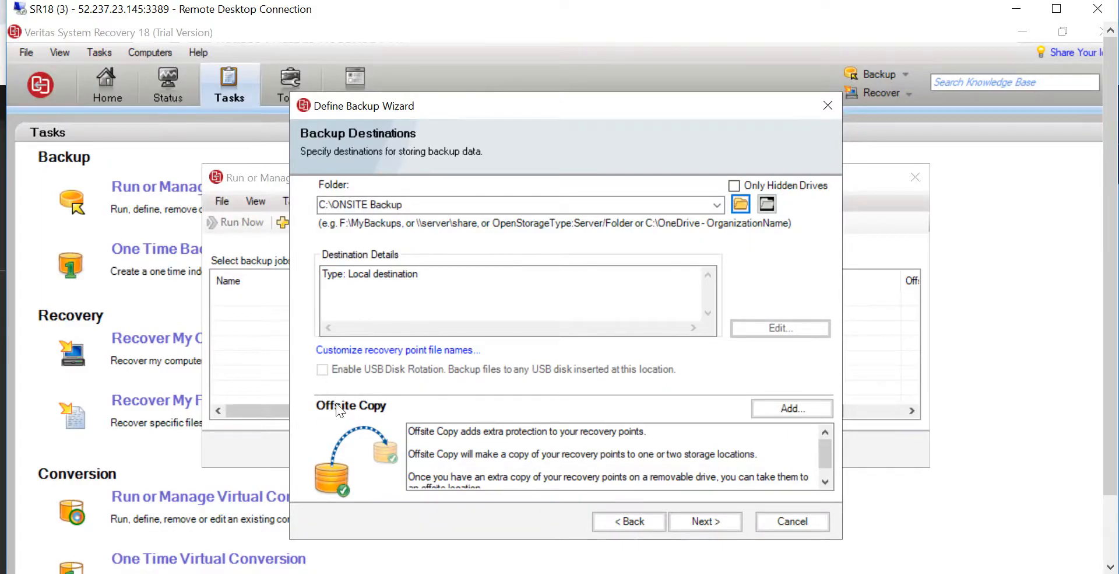
{"action": "left_click", "coordinate": [777, 411]}
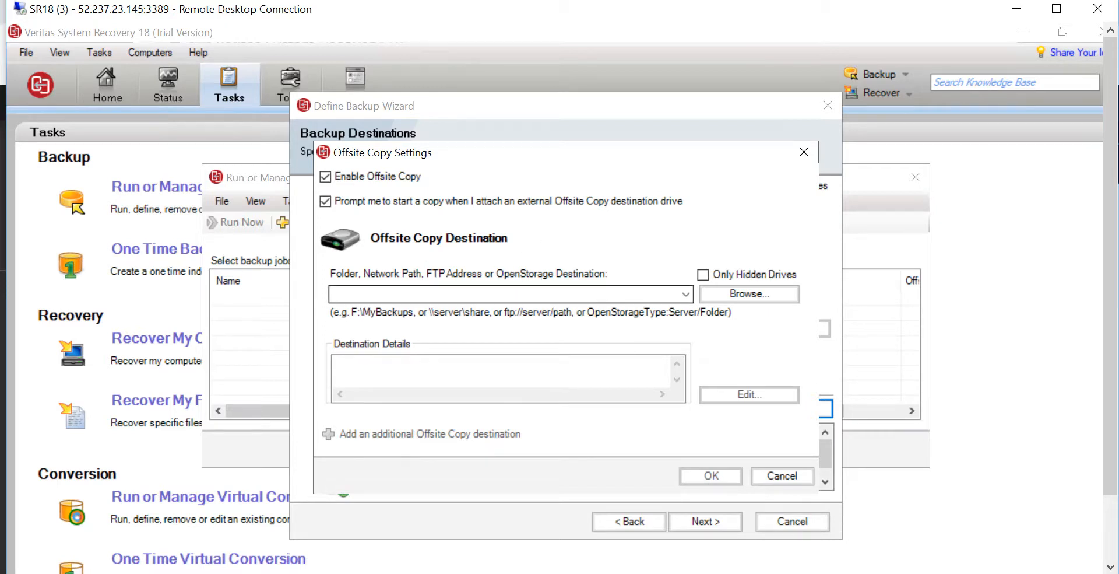
- Enter azure:azure:azure.com/veritasoffsitecopy as the offsite copy destination, checking the name in Azure
{"action": "left_click", "coordinate": [467, 293]}
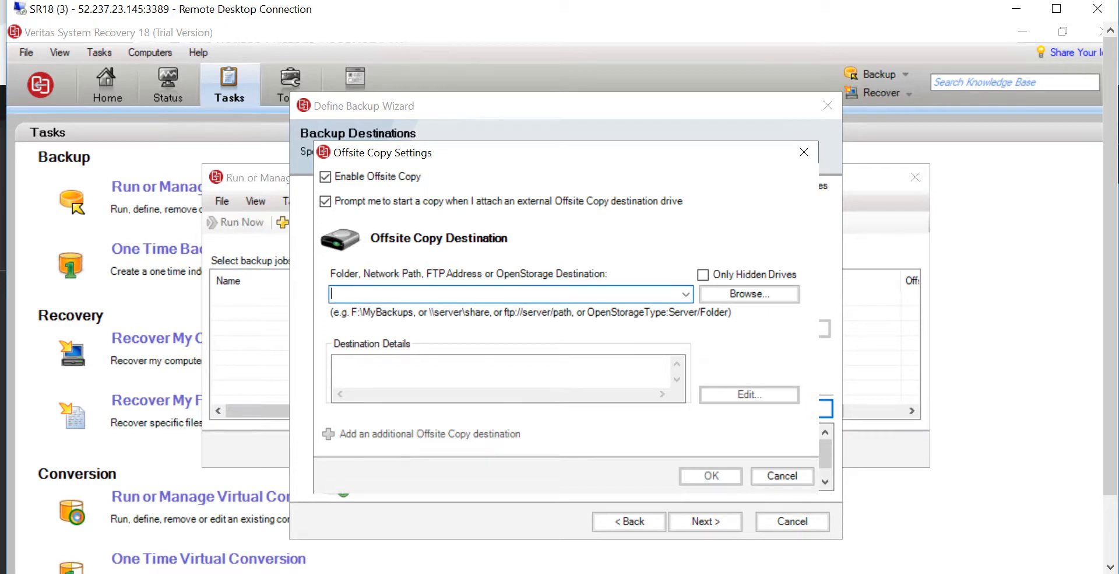
{"action": "type", "text": "azure"}
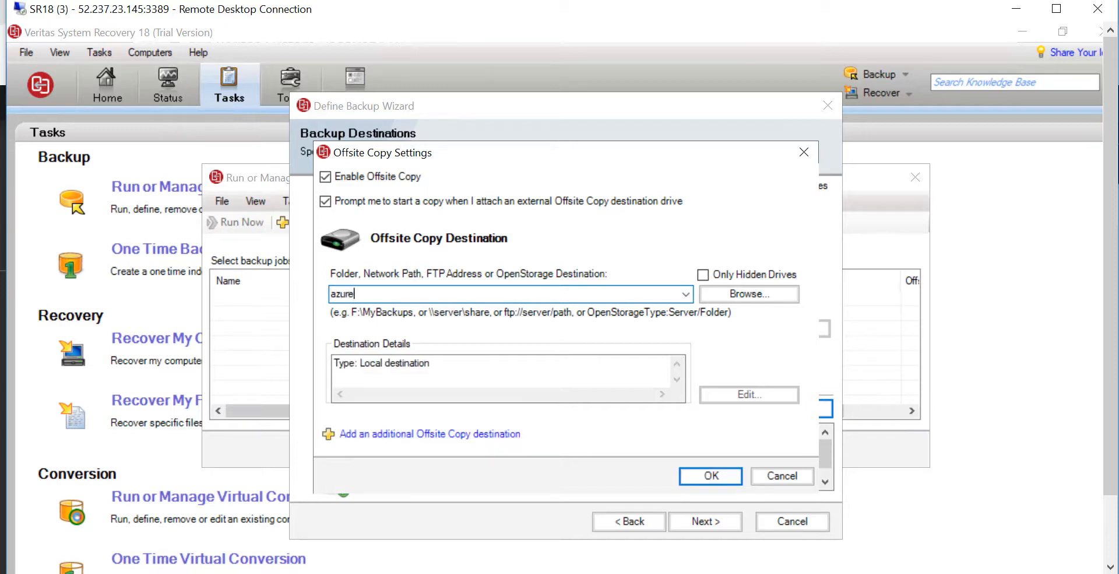
{"action": "type", "text": ":azure:azure.com/"}
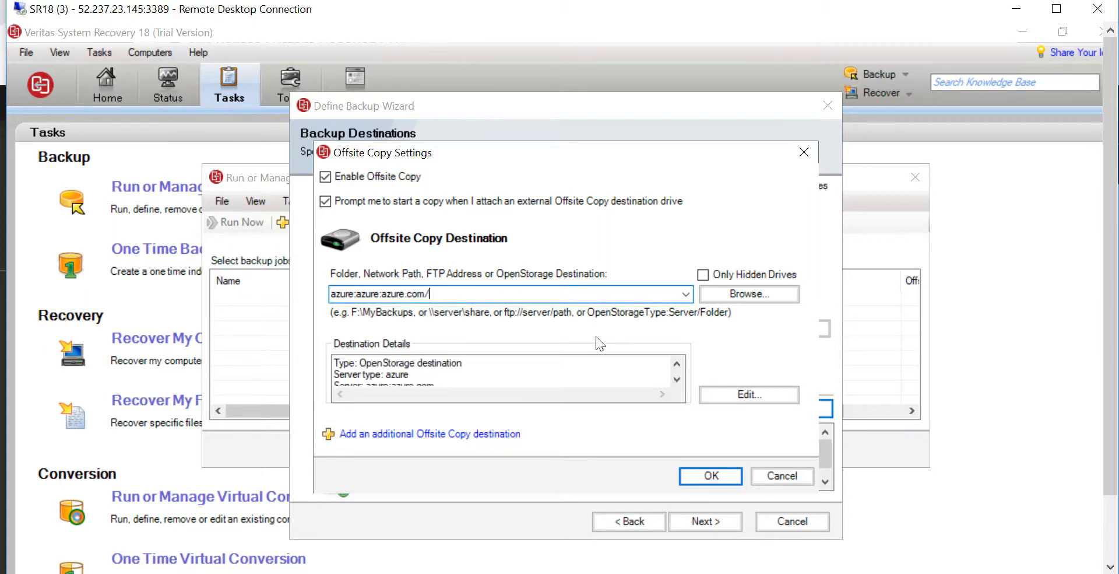
{"action": "mouse_move", "coordinate": [572, 572]}
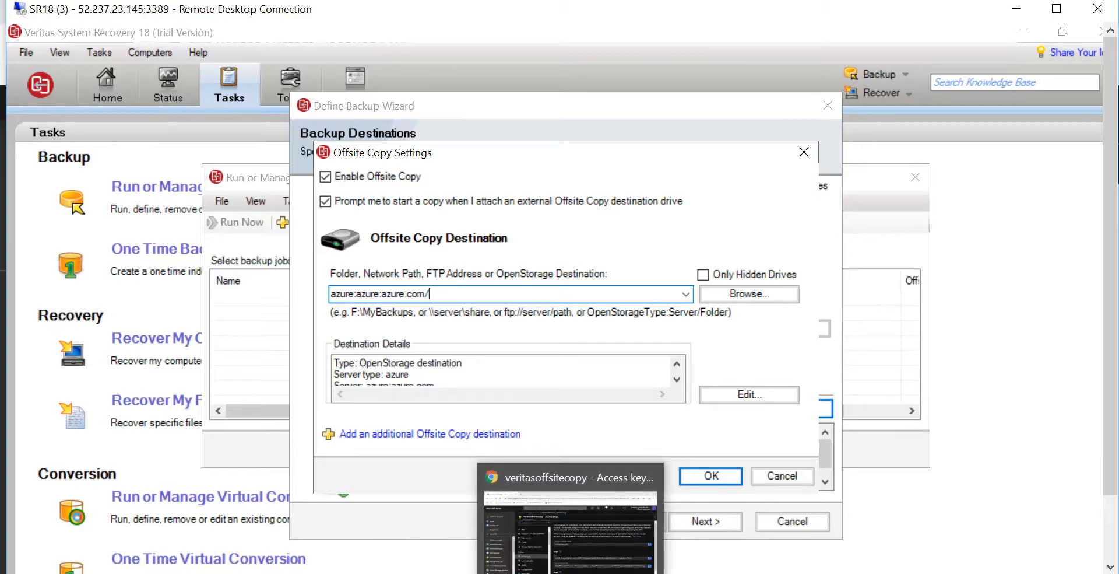
{"action": "left_click", "coordinate": [572, 530]}
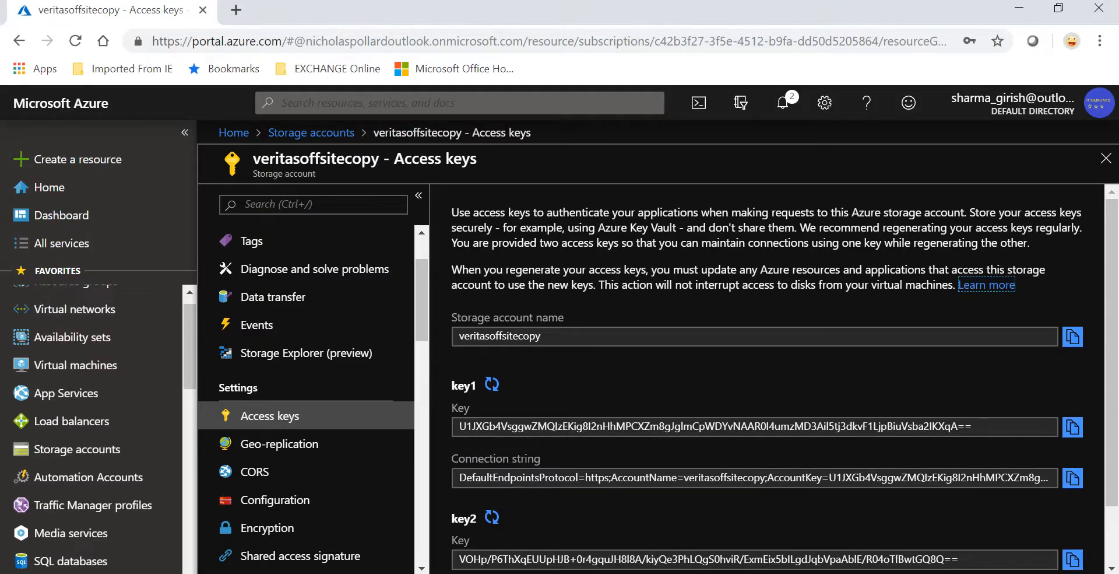
{"action": "mouse_move", "coordinate": [490, 572]}
{"action": "left_click", "coordinate": [491, 531]}
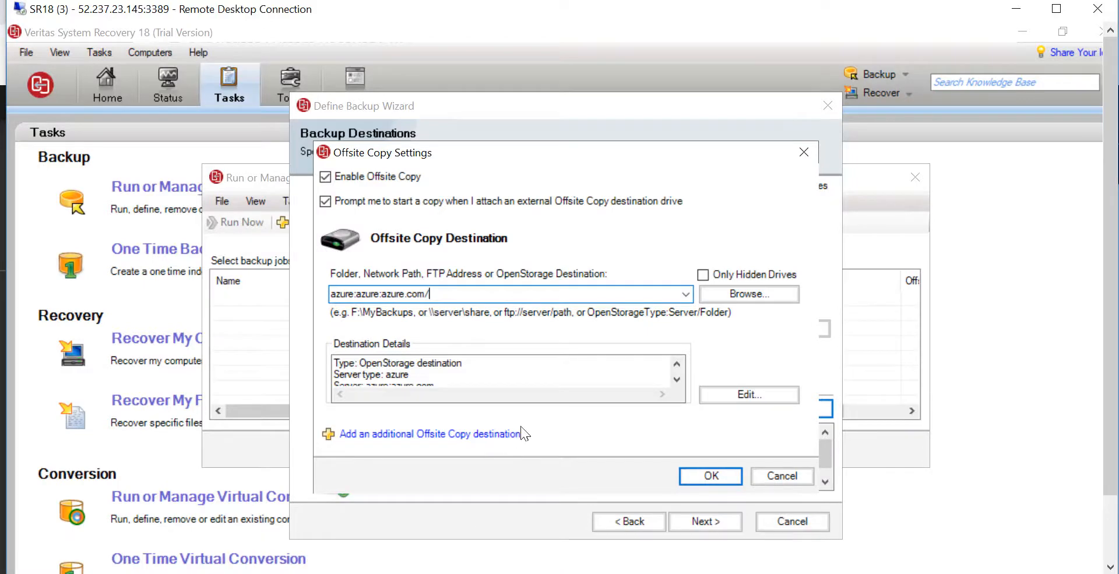
{"action": "type", "text": "veritasoffsitecopy"}
- Edit the Azure destination credentials, entering veritasoffsitecopy as the user name
{"action": "left_click", "coordinate": [761, 394]}
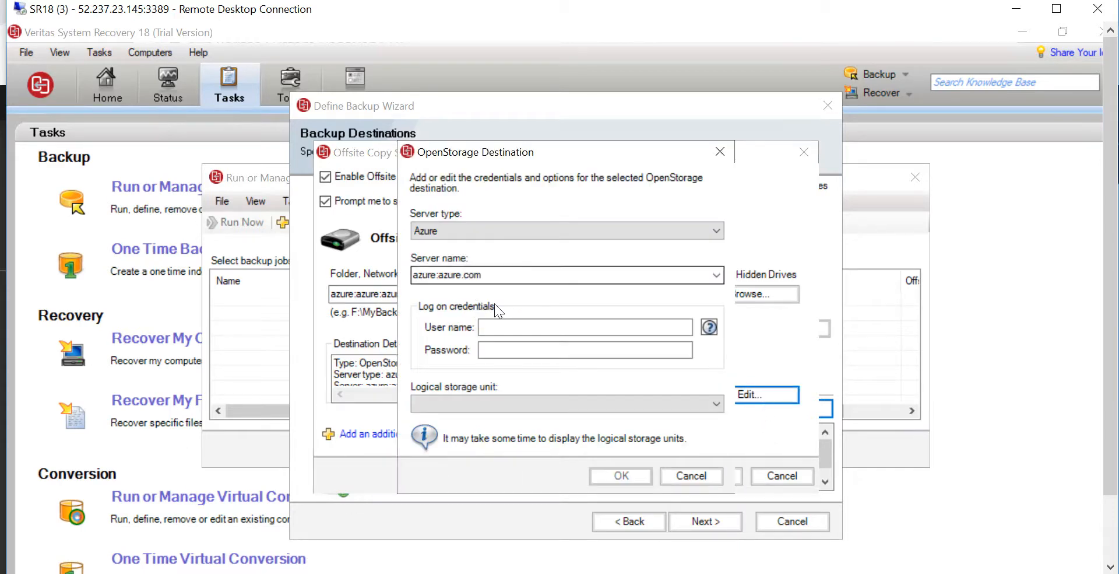
{"action": "left_click", "coordinate": [497, 327]}
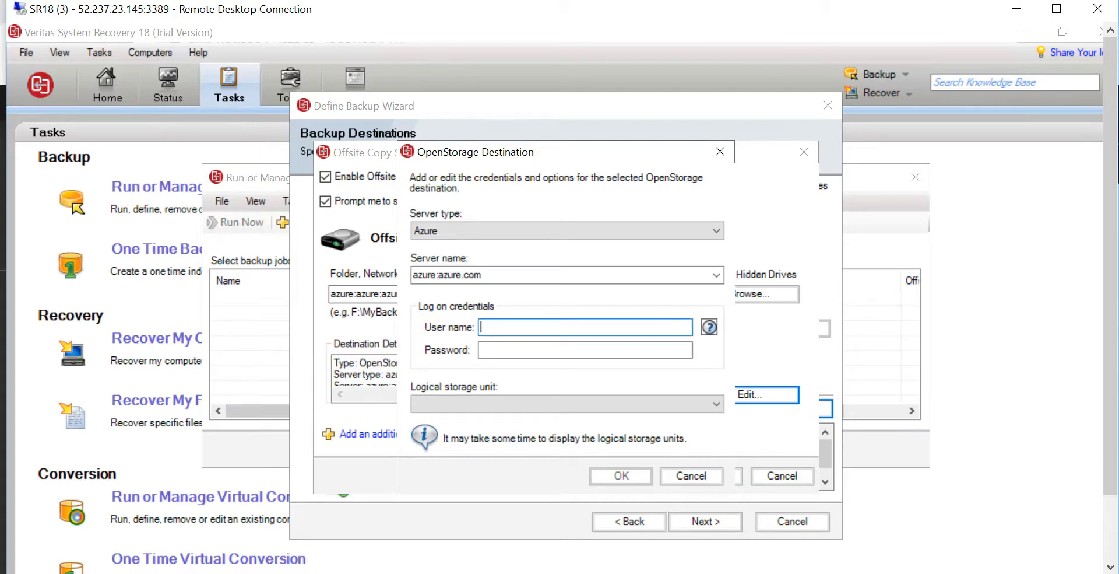
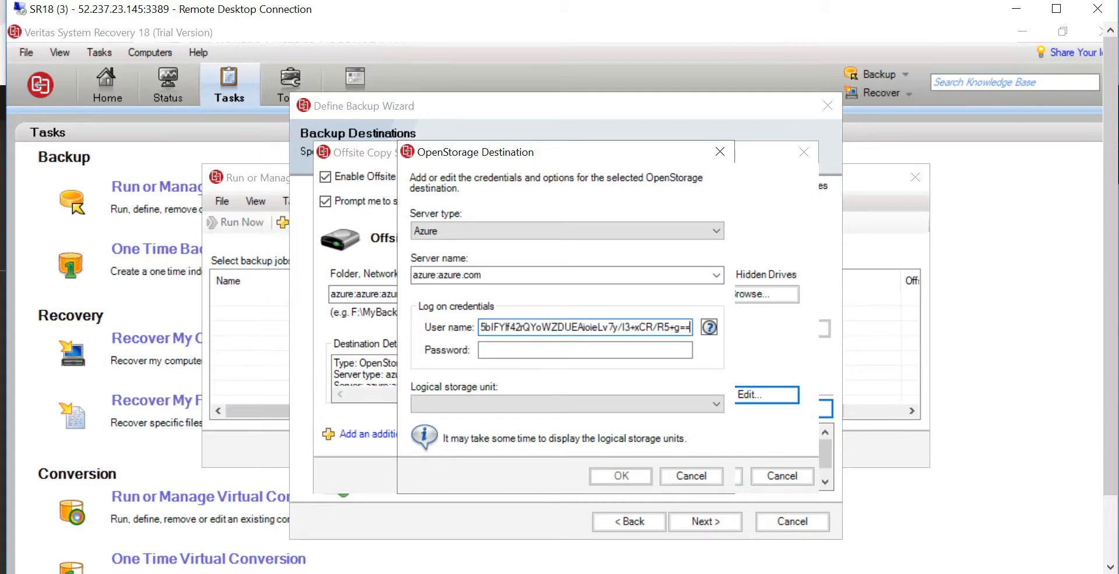
{"action": "key", "text": "Left"}
{"action": "key", "text": "Left"}
{"action": "key", "text": "Left"}
{"action": "key", "text": "Left"}
{"action": "key", "text": "Left"}
{"action": "key", "text": "Left"}
{"action": "key", "text": "Left"}
{"action": "key", "text": "Left"}
{"action": "key", "text": "Left"}
{"action": "key", "text": "Left"}
{"action": "key", "text": "Left"}
{"action": "key", "text": "Left"}
{"action": "key", "text": "Left"}
{"action": "key", "text": "Left"}
{"action": "key", "text": "Left"}
{"action": "key", "text": "Left"}
{"action": "key", "text": "Left"}
{"action": "key", "text": "Left"}
{"action": "key", "text": "Left"}
{"action": "key", "text": "Left"}
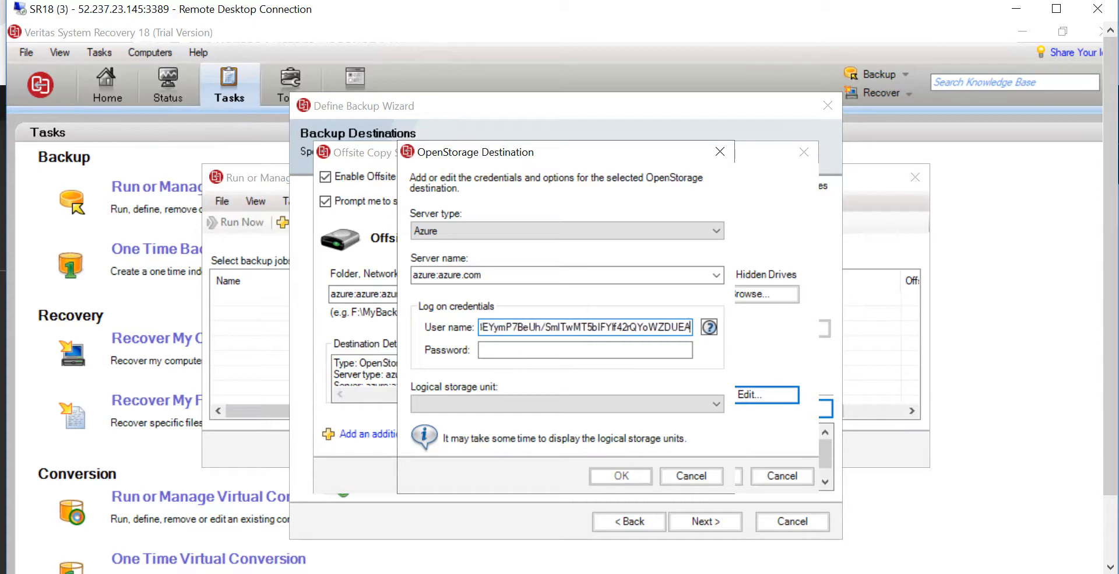
{"action": "key", "text": "BackSpace"}
{"action": "key", "text": "BackSpace"}
{"action": "key", "text": "BackSpace"}
{"action": "key", "text": "BackSpace"}
{"action": "key", "text": "BackSpace"}
{"action": "key", "text": "BackSpace"}
{"action": "key", "text": "BackSpace"}
{"action": "key", "text": "BackSpace"}
{"action": "key", "text": "BackSpace"}
{"action": "key", "text": "BackSpace"}
{"action": "key", "text": "BackSpace"}
{"action": "key", "text": "BackSpace"}
{"action": "key", "text": "BackSpace"}
{"action": "key", "text": "BackSpace"}
{"action": "key", "text": "BackSpace"}
{"action": "key", "text": "BackSpace"}
{"action": "key", "text": "BackSpace"}
{"action": "key", "text": "BackSpace"}
{"action": "key", "text": "BackSpace"}
{"action": "key", "text": "BackSpace"}
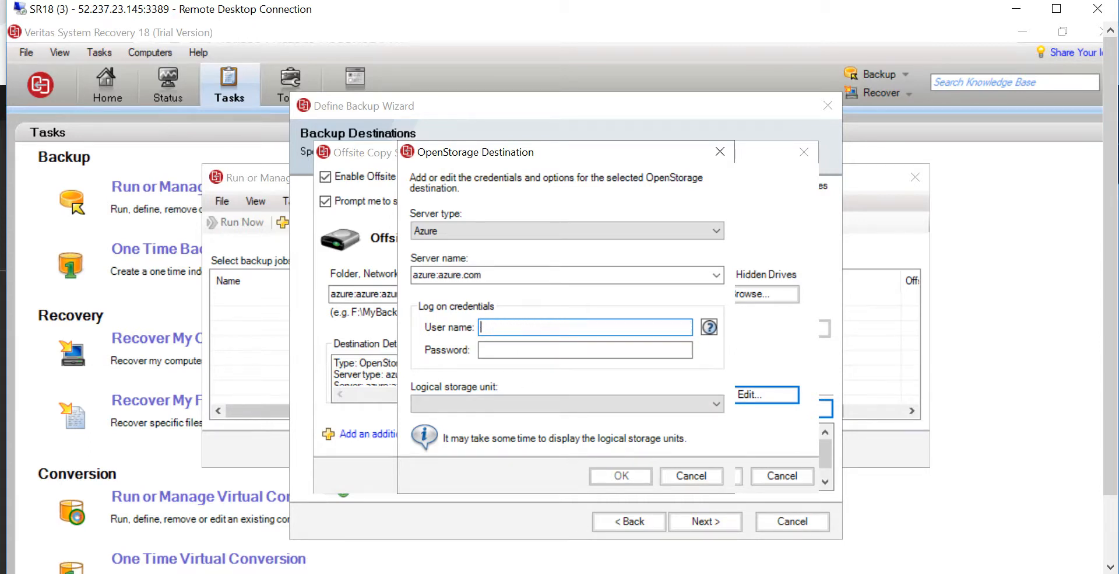
{"action": "left_click", "coordinate": [574, 524]}
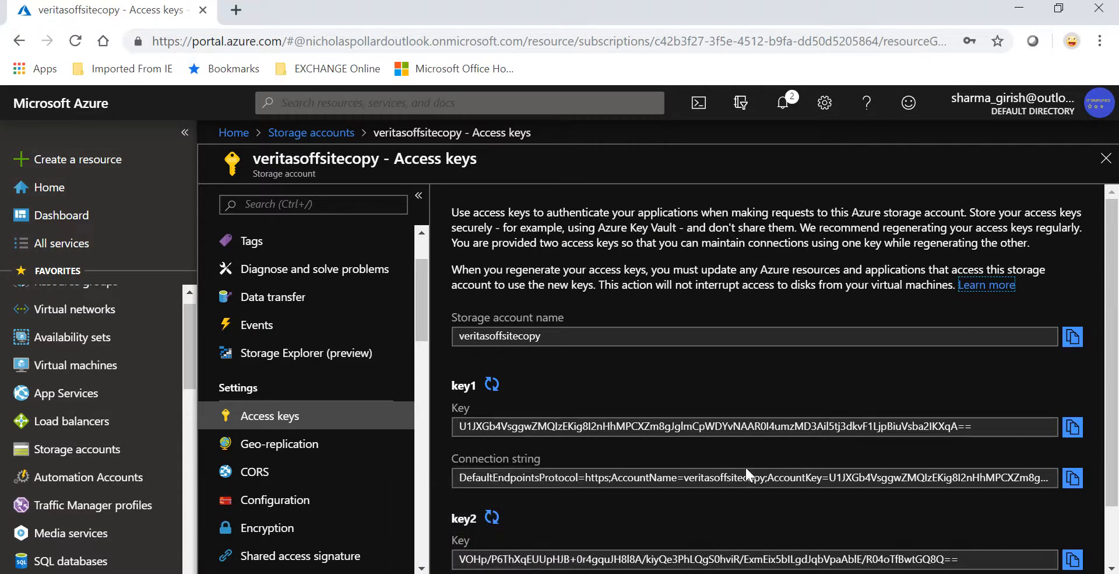
{"action": "key", "text": "alt+Tab"}
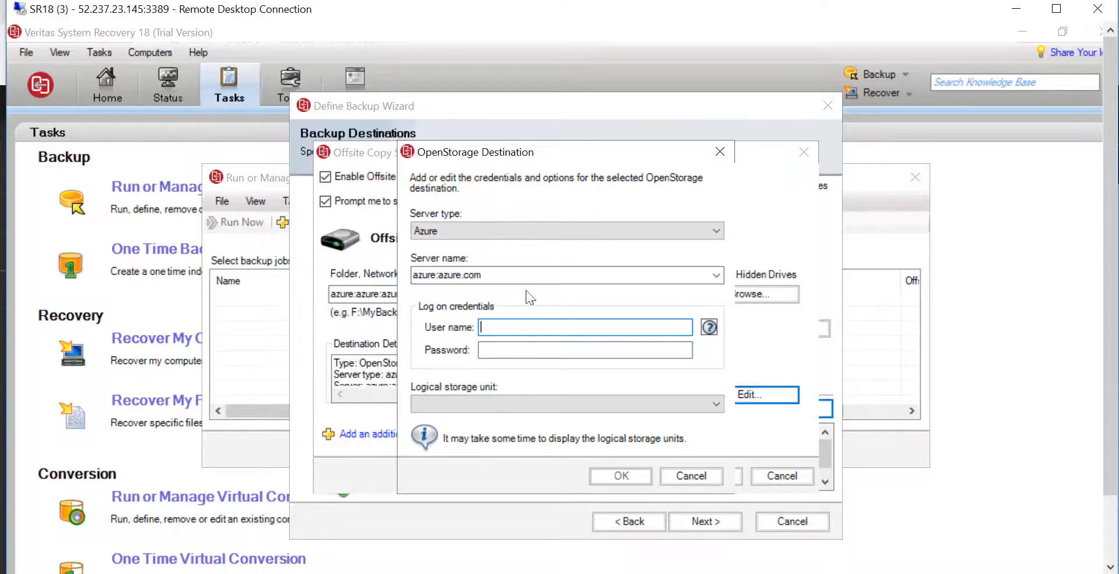
{"action": "type", "text": "veritasoffsitecopy"}
{"action": "key", "text": "Tab"}
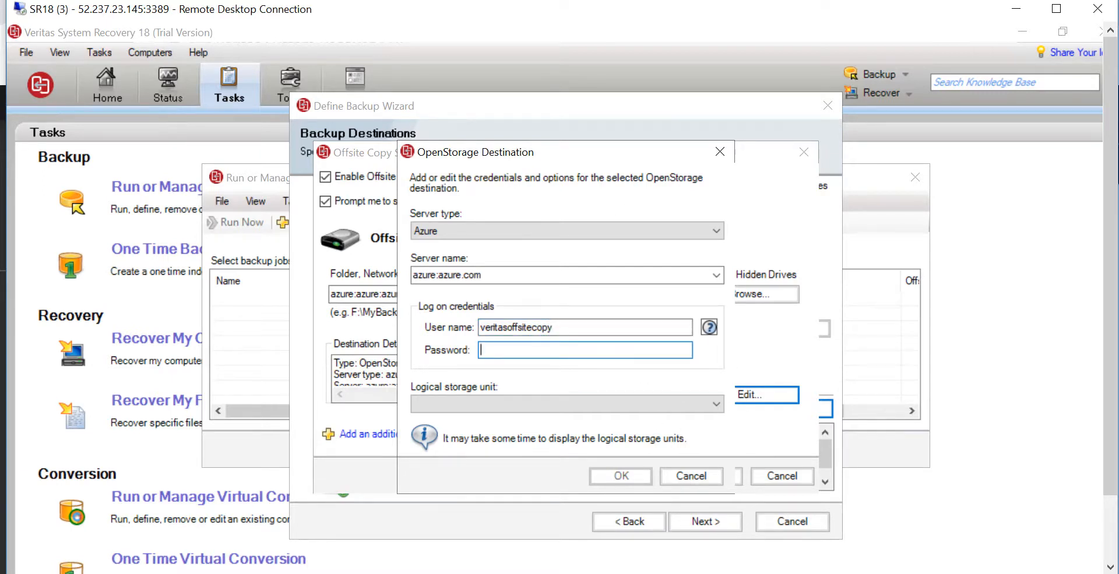
{"action": "key", "text": "alt+Tab"}
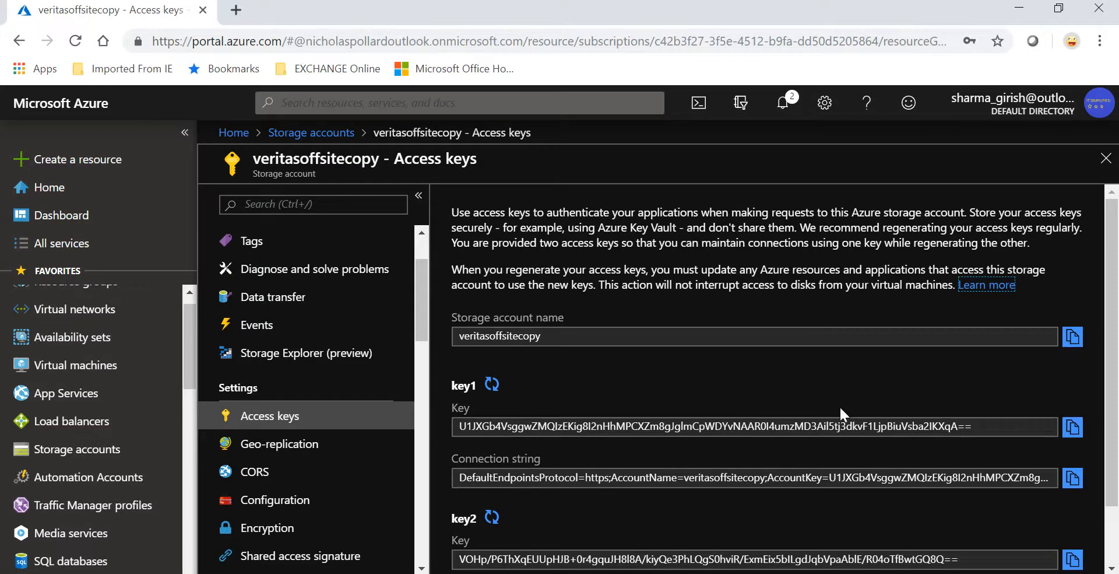
- Paste the first Azure access key as password and choose container1 as the logical storage unit
{"action": "left_click", "coordinate": [1073, 427]}
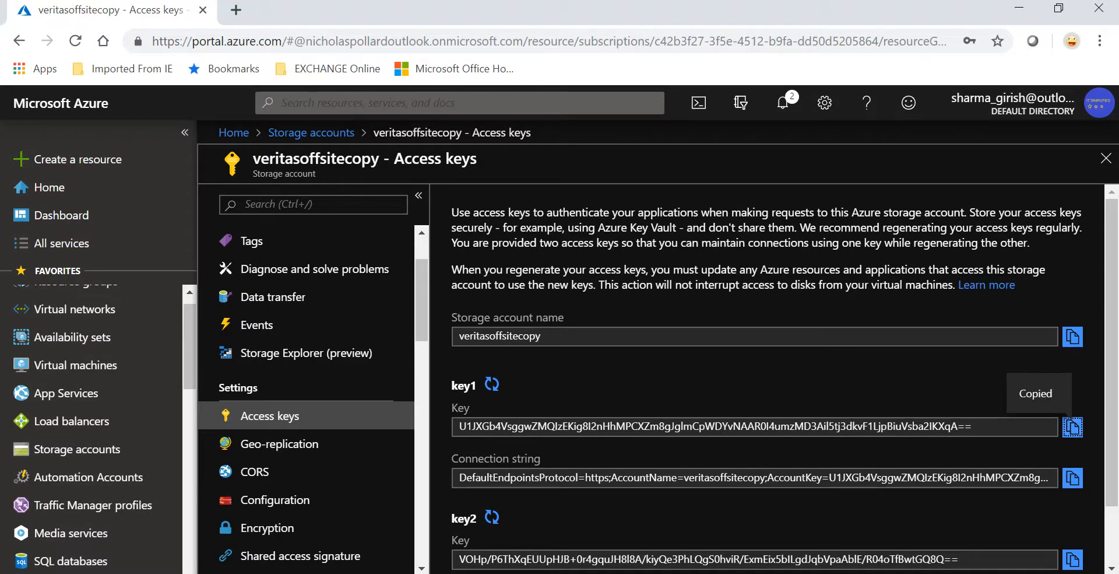
{"action": "key", "text": "alt+Tab"}
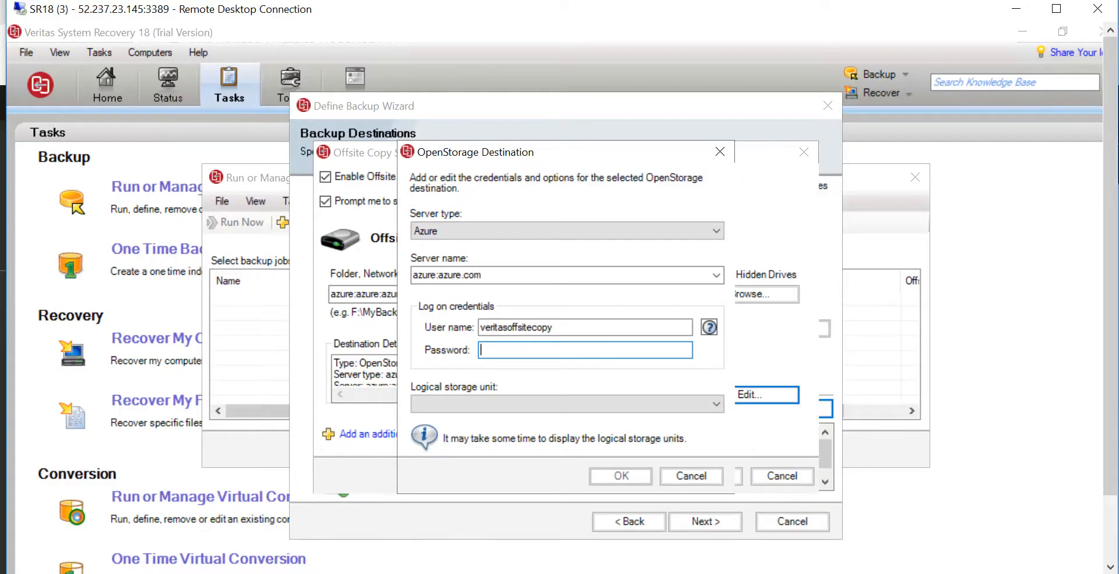
{"action": "key", "text": "ctrl+v"}
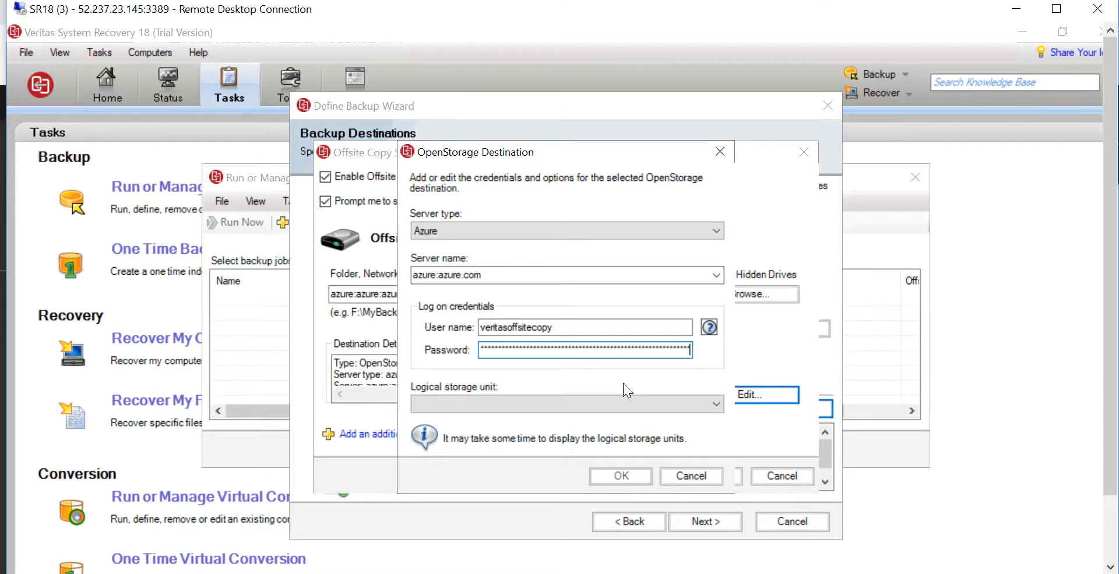
{"action": "left_click", "coordinate": [716, 403]}
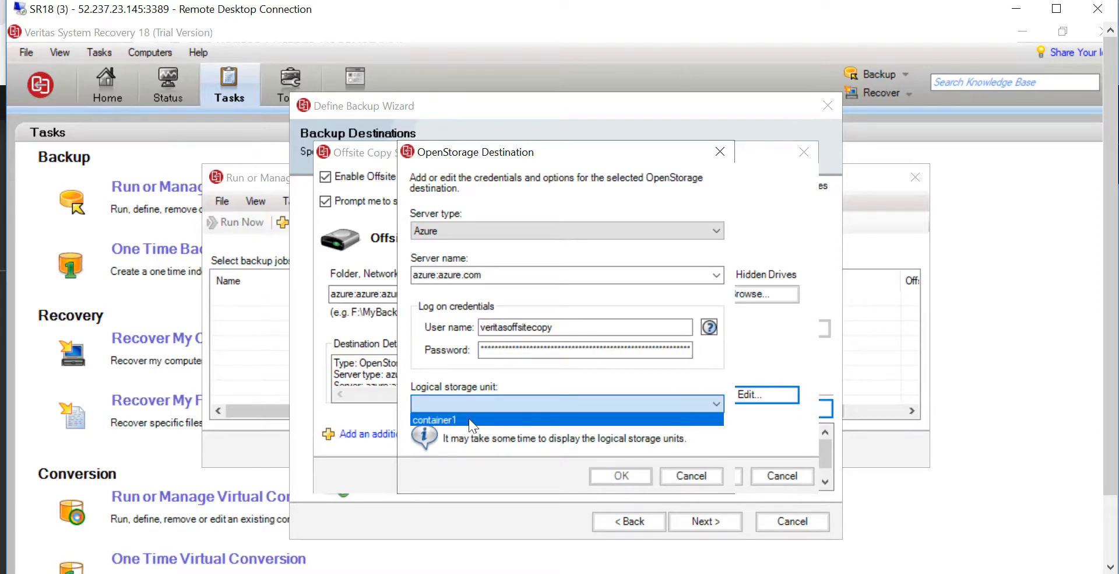
{"action": "left_click", "coordinate": [468, 419]}
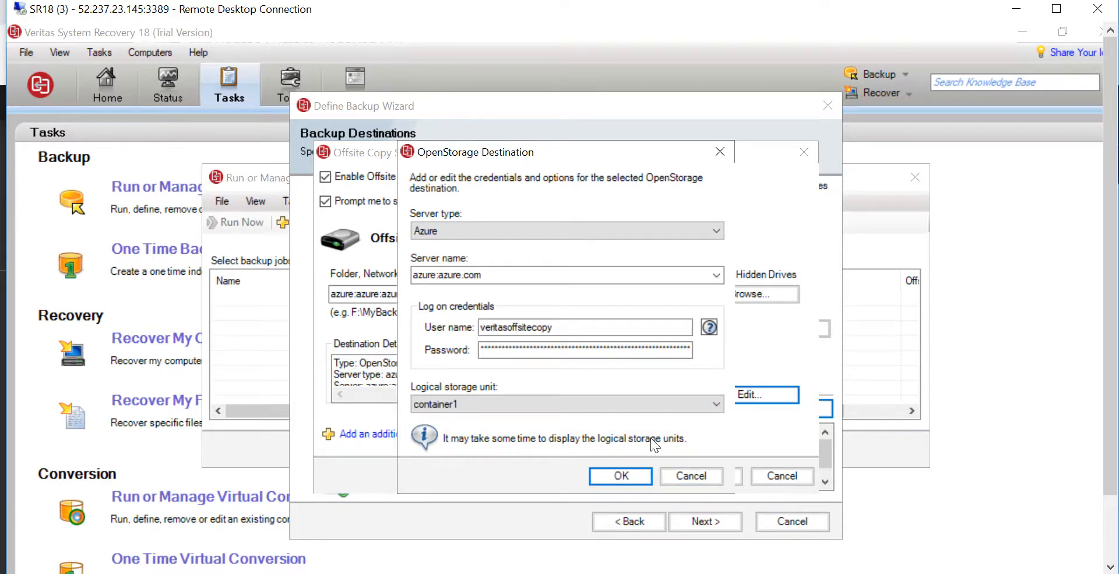
{"action": "left_click", "coordinate": [621, 475]}
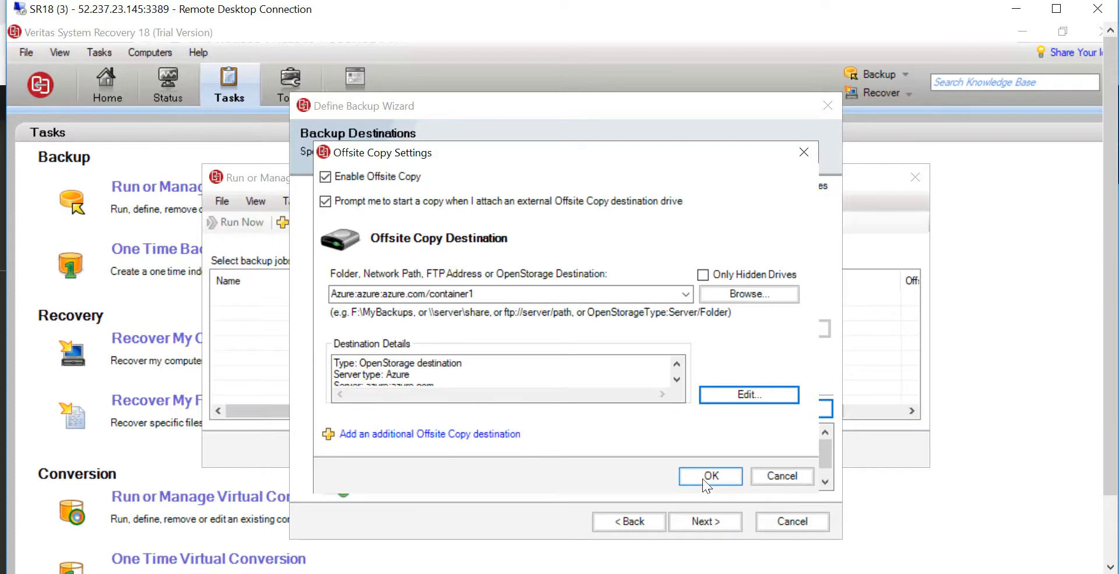
- Re-enter the veritasoffsitecopy account and its access key, select container1, and confirm both dialogs
{"action": "left_click", "coordinate": [720, 478]}
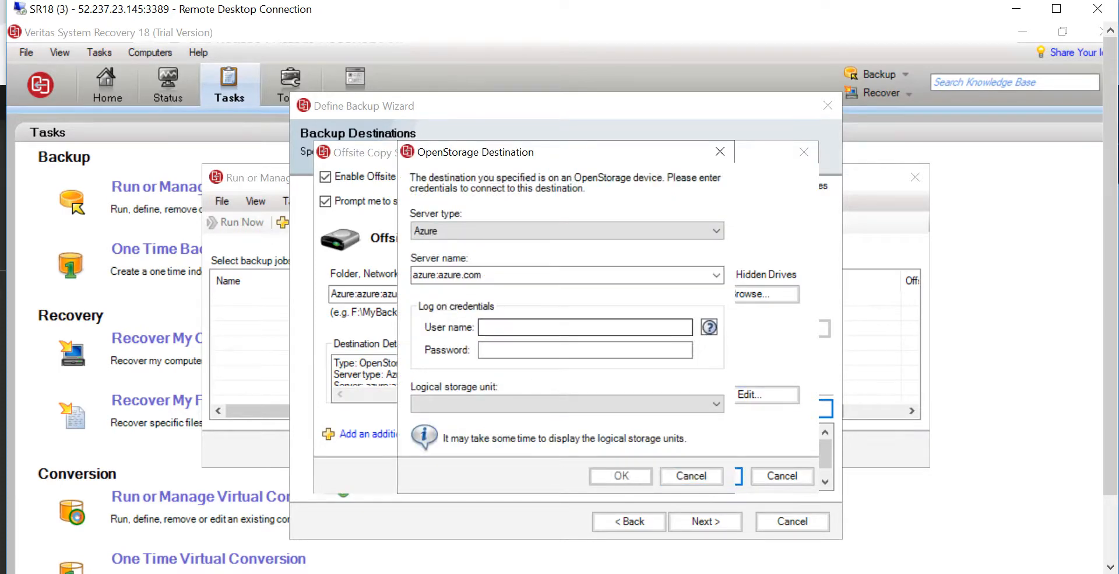
{"action": "type", "text": "verita"}
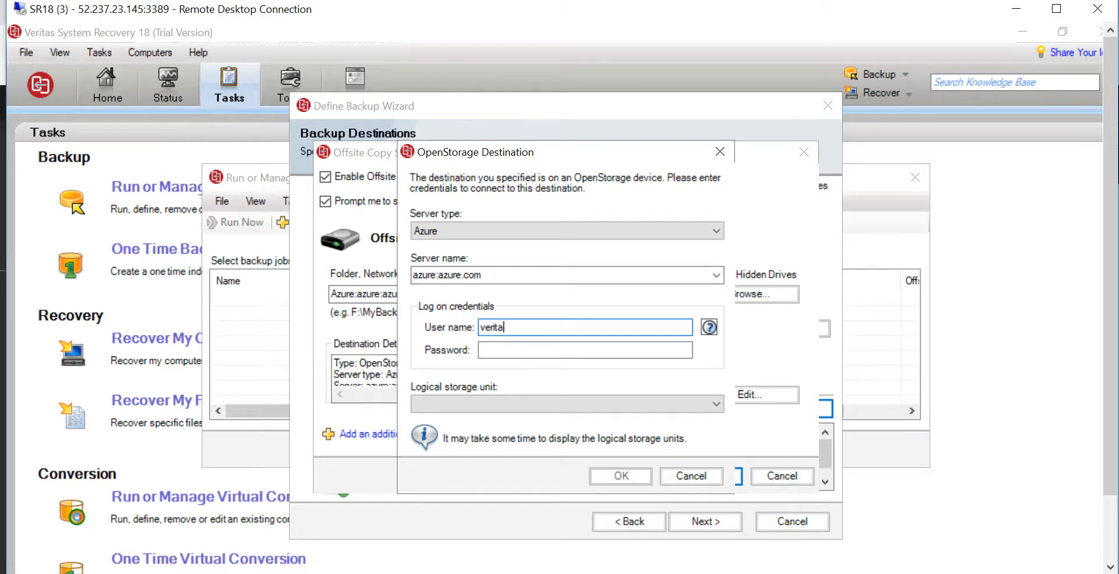
{"action": "type", "text": "soffsitecopy"}
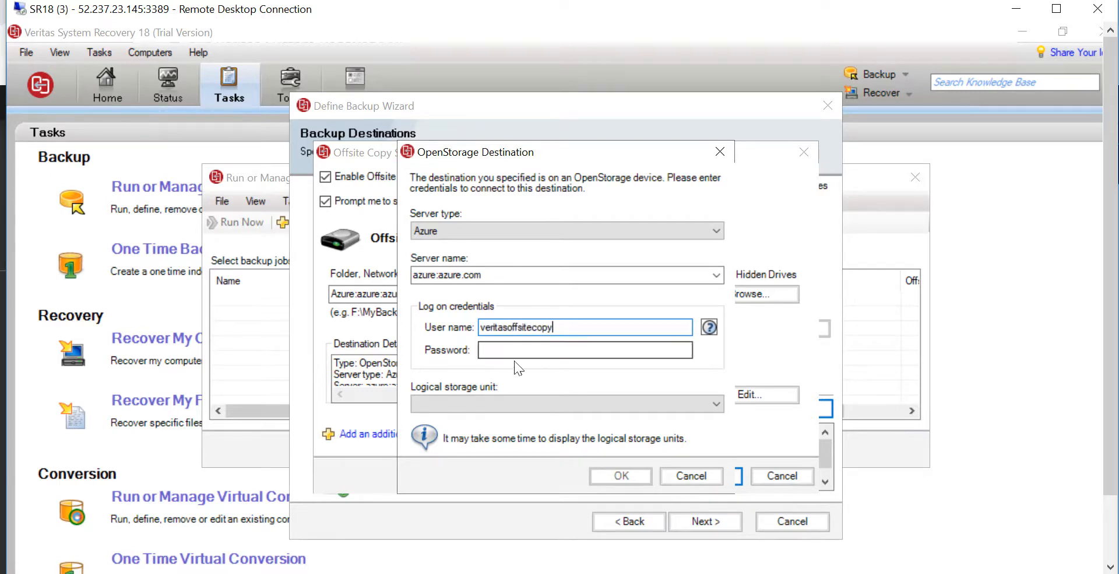
{"action": "left_click", "coordinate": [519, 350]}
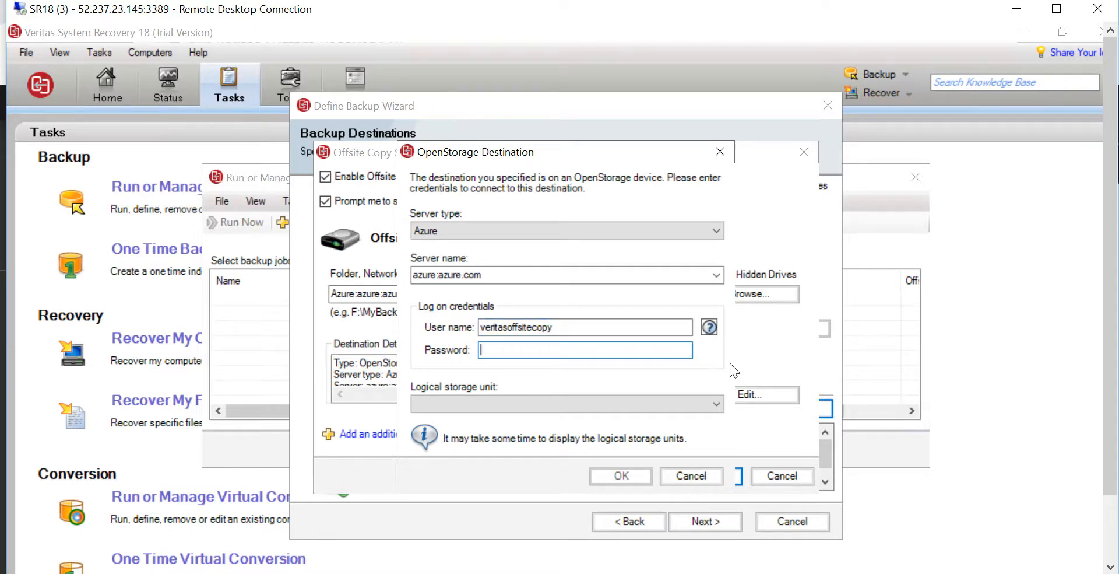
{"action": "key", "text": "ctrl+v"}
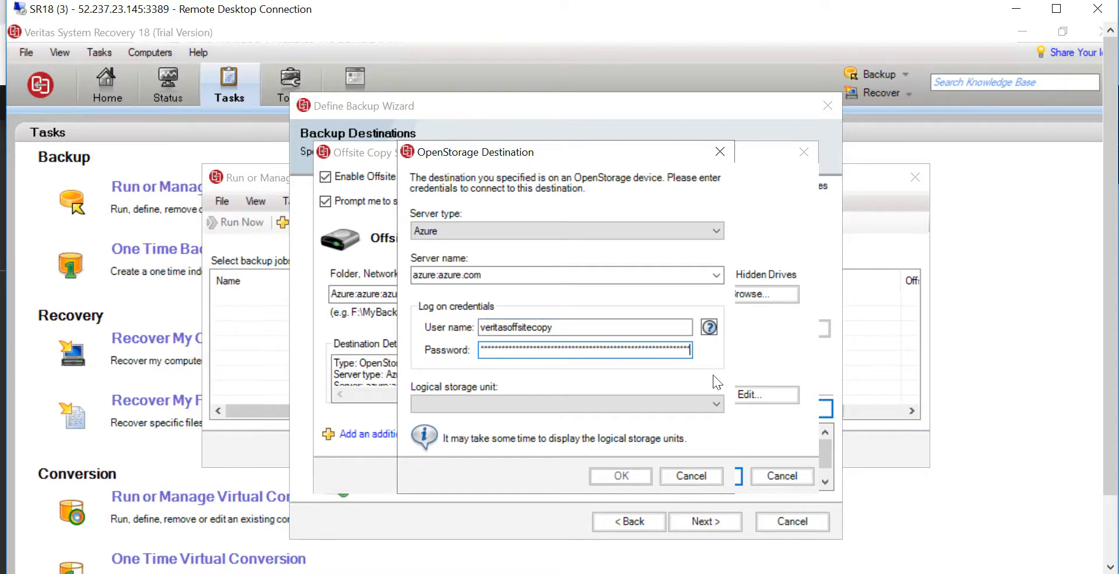
{"action": "left_click", "coordinate": [705, 400]}
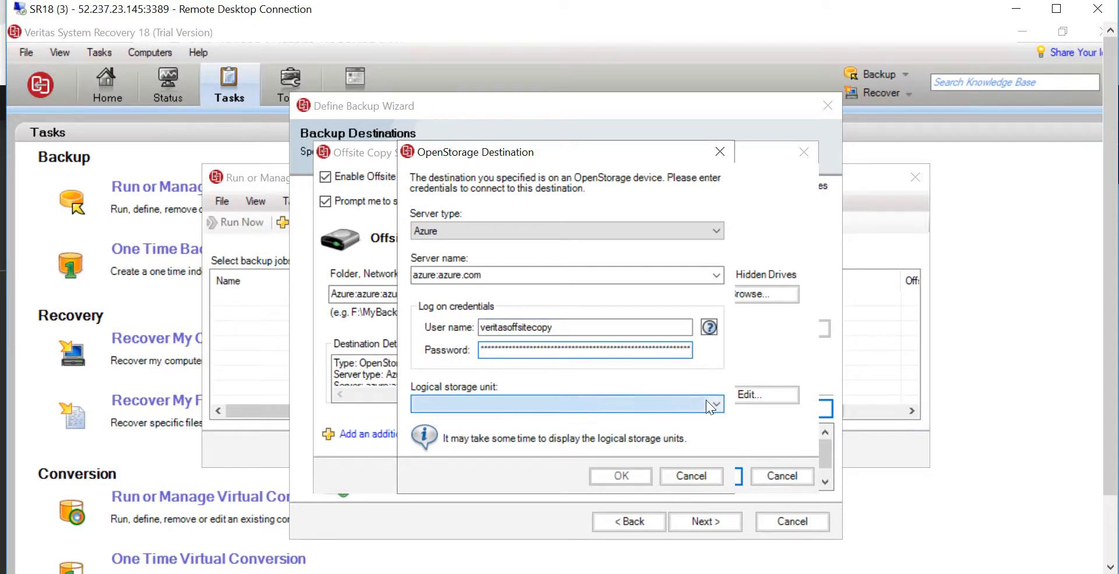
{"action": "left_click", "coordinate": [579, 420]}
{"action": "left_click", "coordinate": [621, 477]}
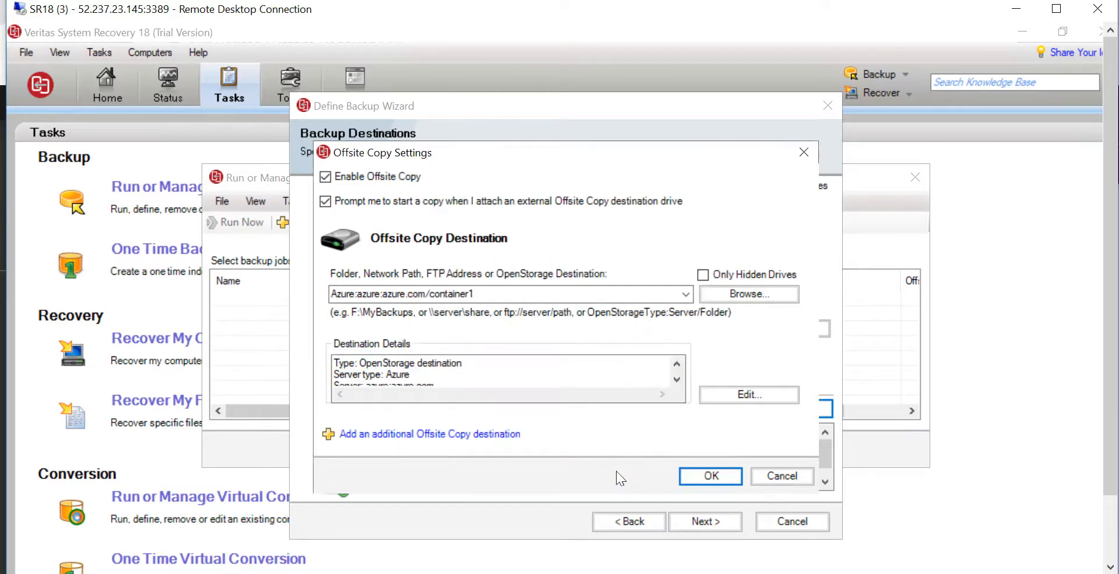
{"action": "key", "text": "Return"}
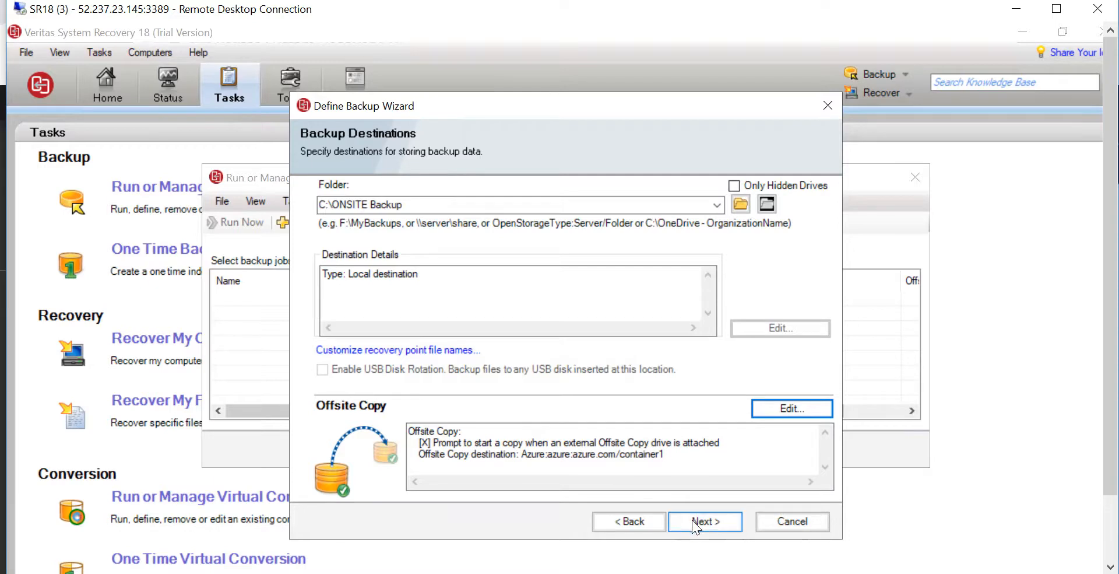
- Accept storing backups on the backed-up drive and set compression to High
{"action": "left_click", "coordinate": [692, 523]}
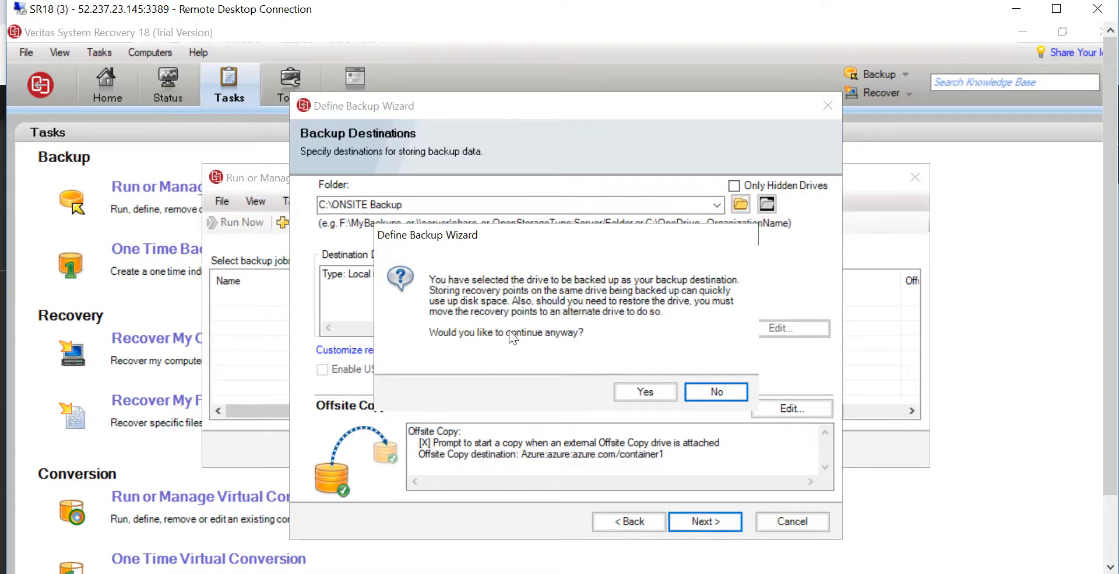
{"action": "left_click", "coordinate": [656, 393]}
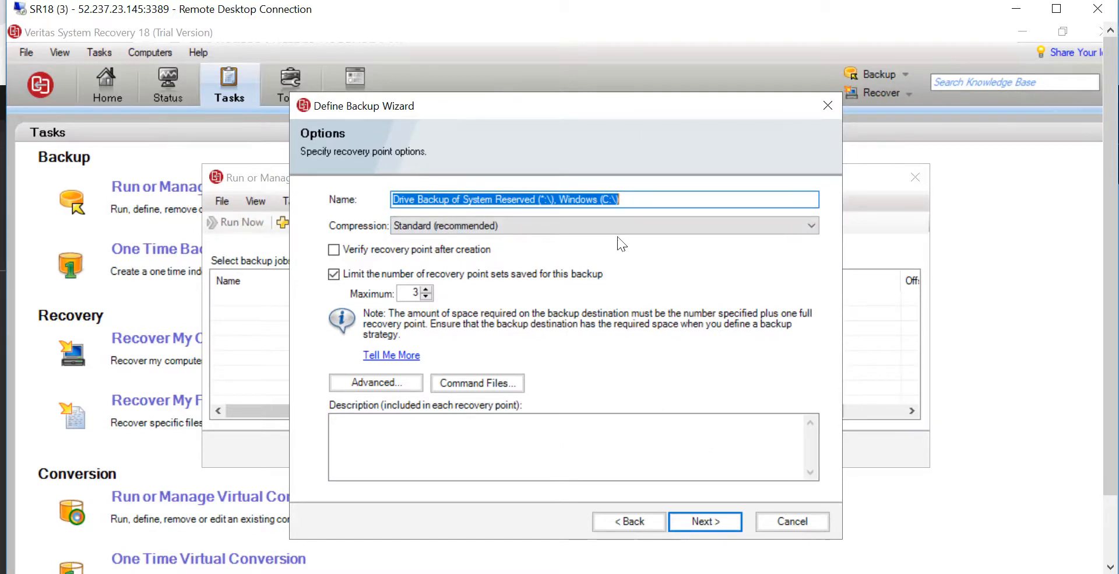
{"action": "left_click", "coordinate": [730, 228]}
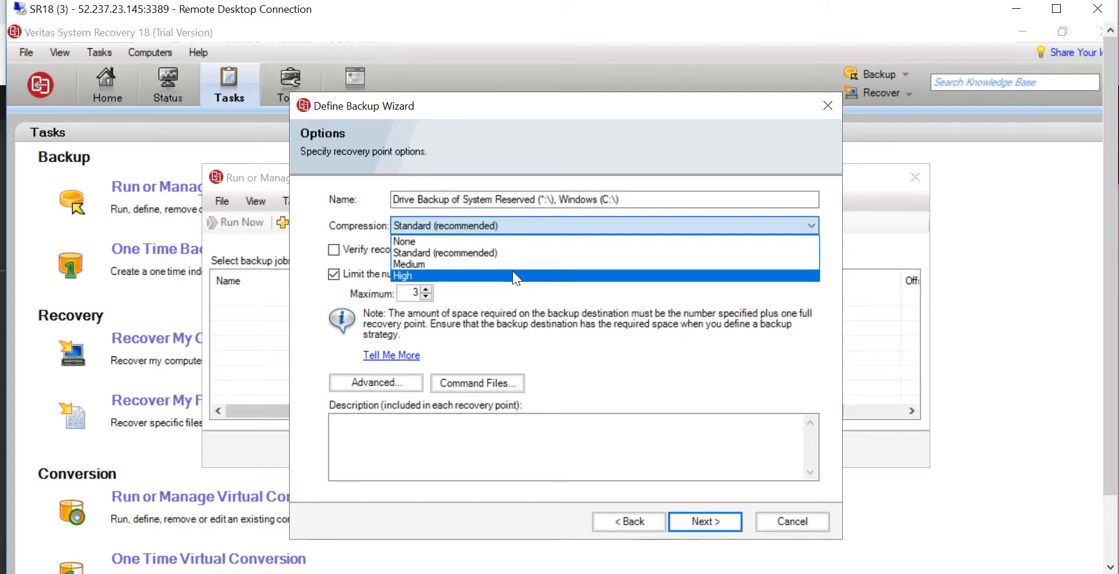
{"action": "left_click", "coordinate": [513, 274]}
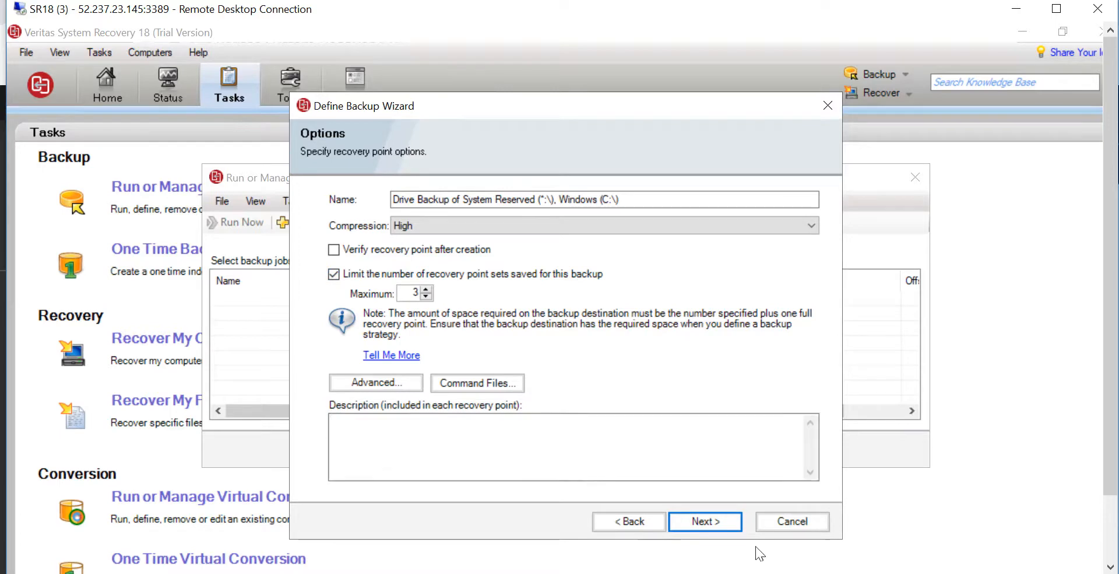
{"action": "left_click", "coordinate": [706, 522]}
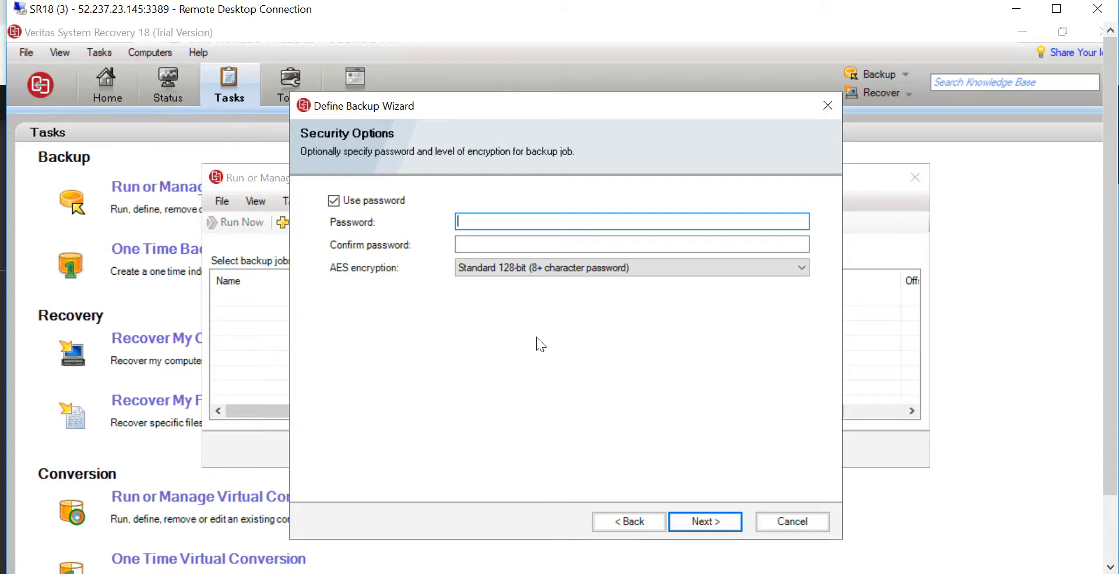
- Set and confirm a backup password, keeping Standard 128-bit AES encryption
{"action": "type", "text": "************"}
{"action": "key", "text": "Tab"}
{"action": "type", "text": "******"}
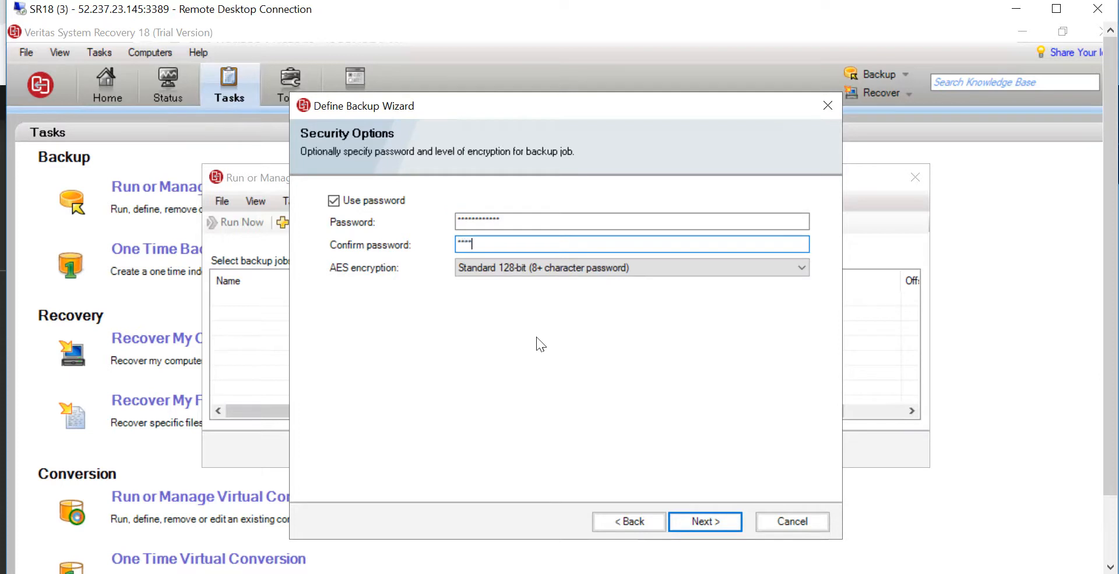
{"action": "type", "text": "******"}
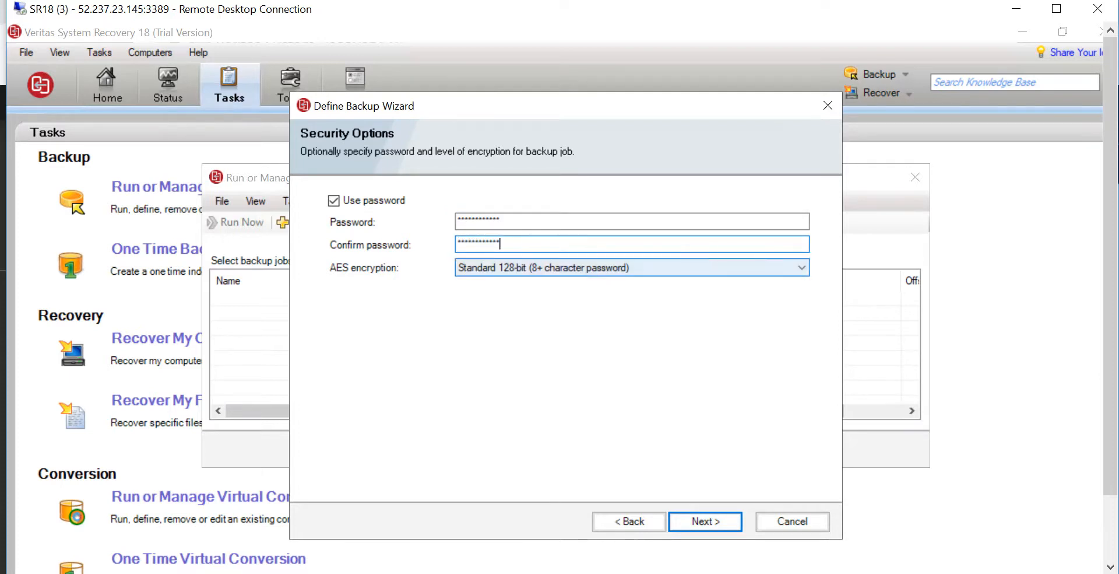
{"action": "left_click", "coordinate": [762, 260]}
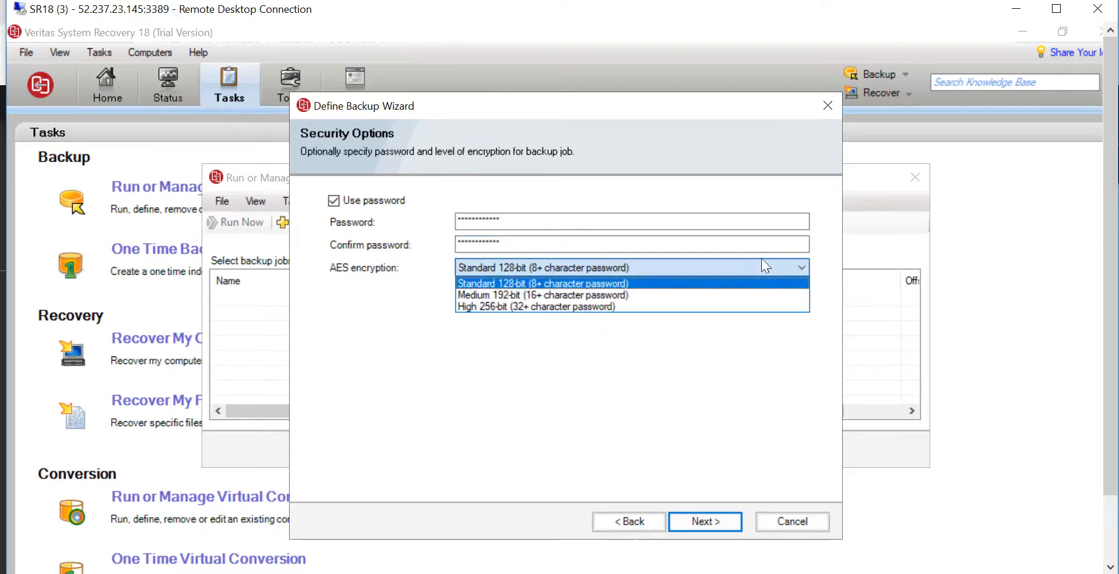
{"action": "left_click", "coordinate": [714, 339]}
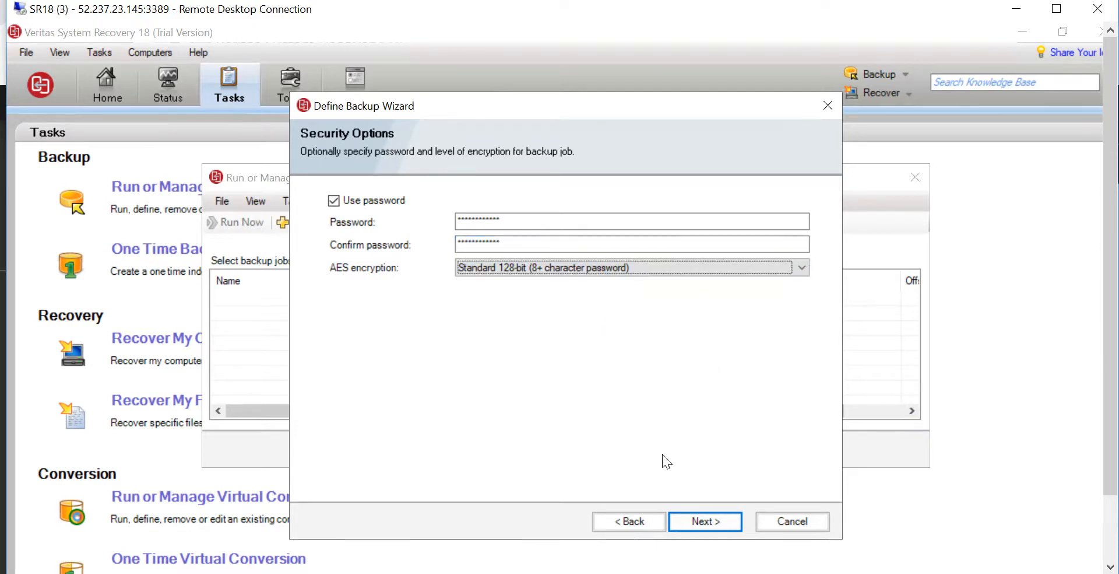
{"action": "left_click", "coordinate": [726, 525]}
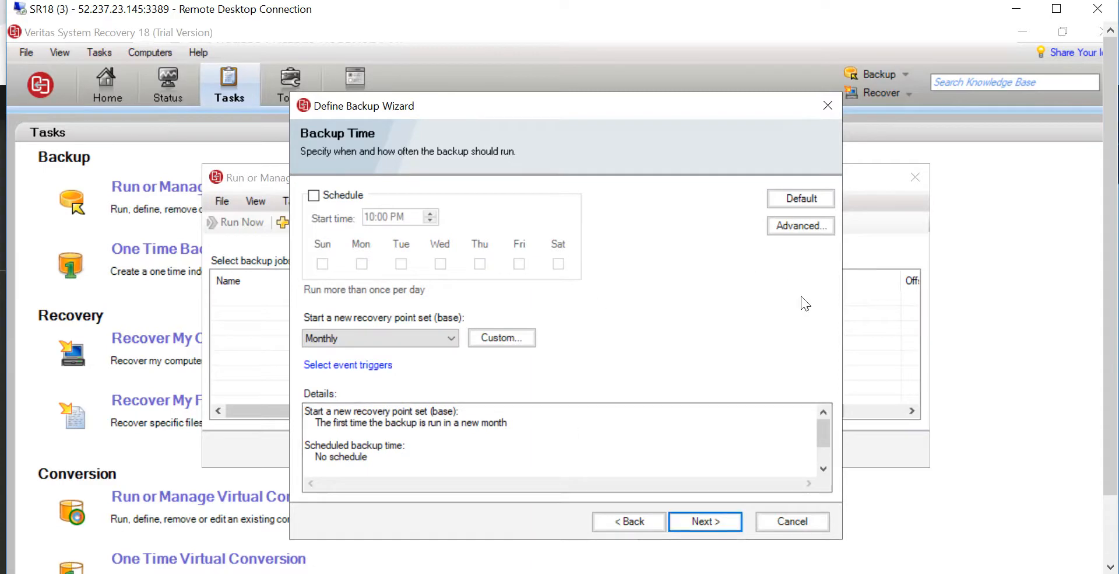
- Apply the default daily 9:00 AM schedule in the advanced settings and advance to the summary
{"action": "left_click", "coordinate": [799, 225]}
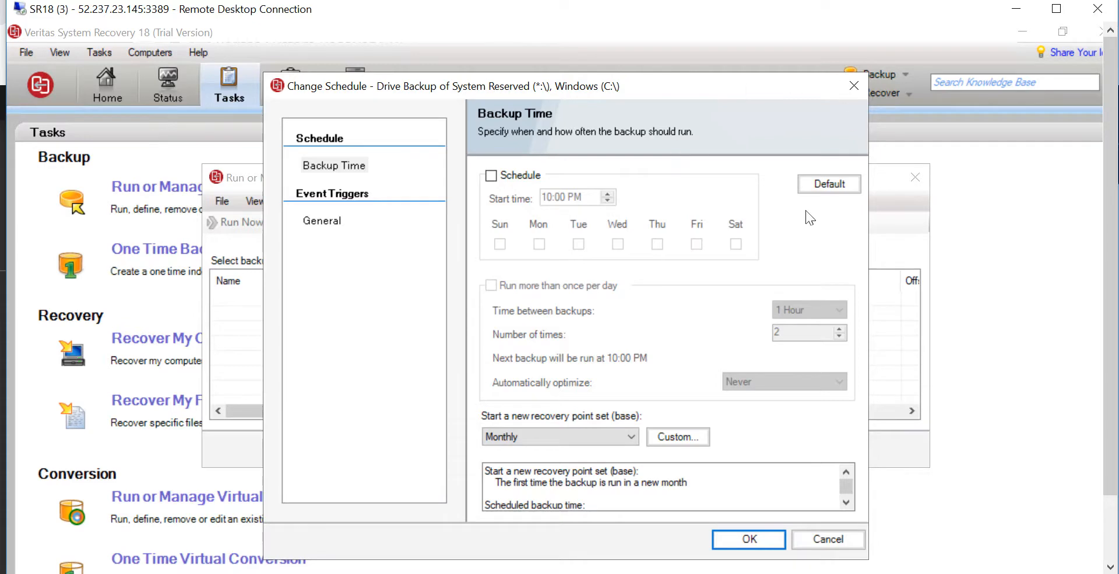
{"action": "left_click", "coordinate": [837, 185]}
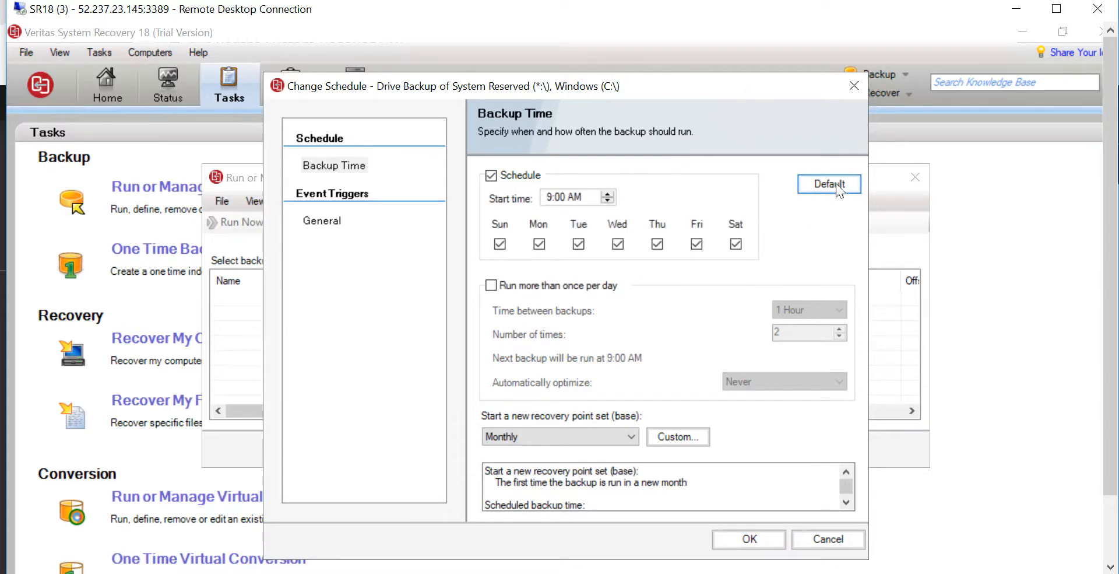
{"action": "left_click", "coordinate": [741, 546]}
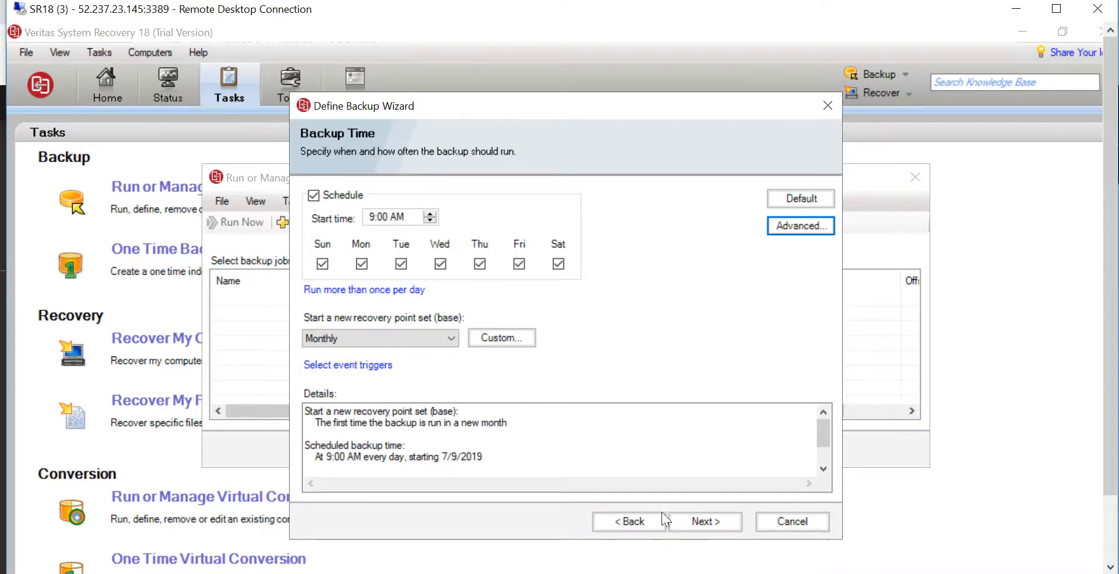
{"action": "left_click", "coordinate": [697, 527]}
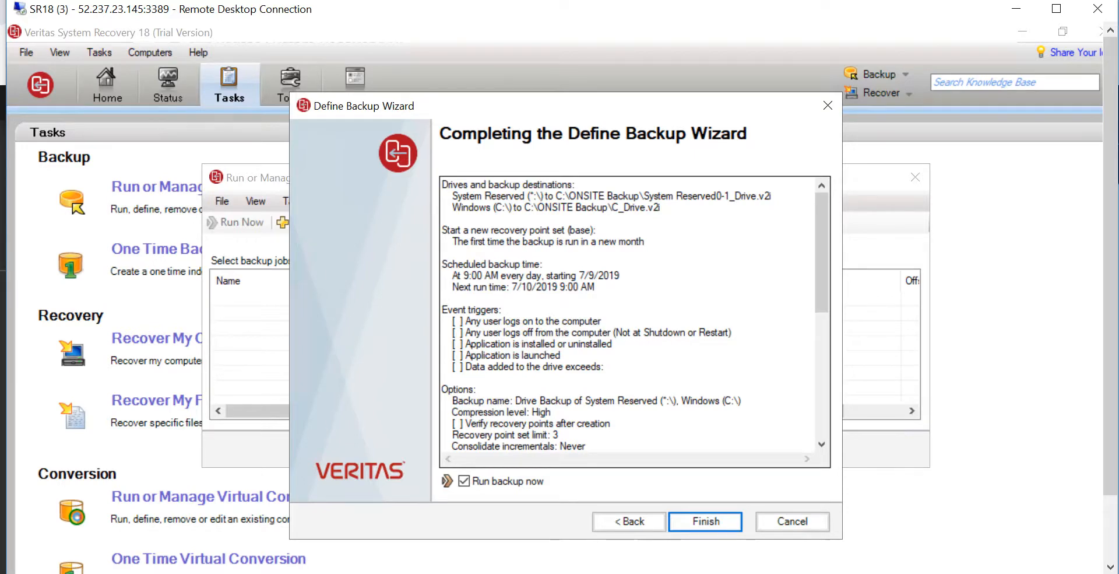
- Keep 'Run backup now' enabled on the summary and return to the Microsoft Whiteboard diagram
{"action": "left_click", "coordinate": [464, 481]}
{"action": "left_click", "coordinate": [465, 481]}
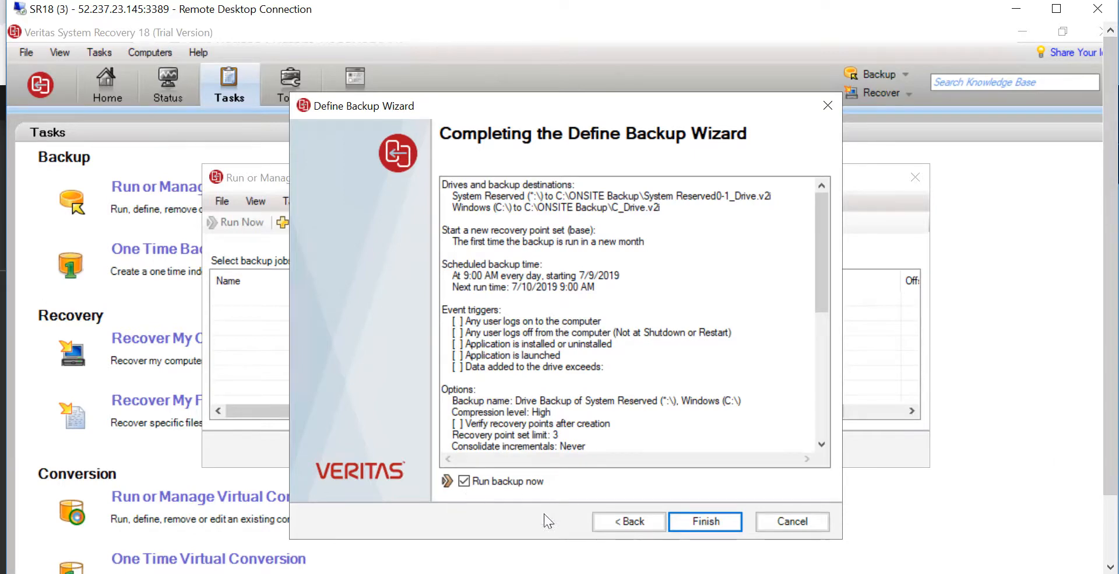
{"action": "key", "text": "alt+Tab"}
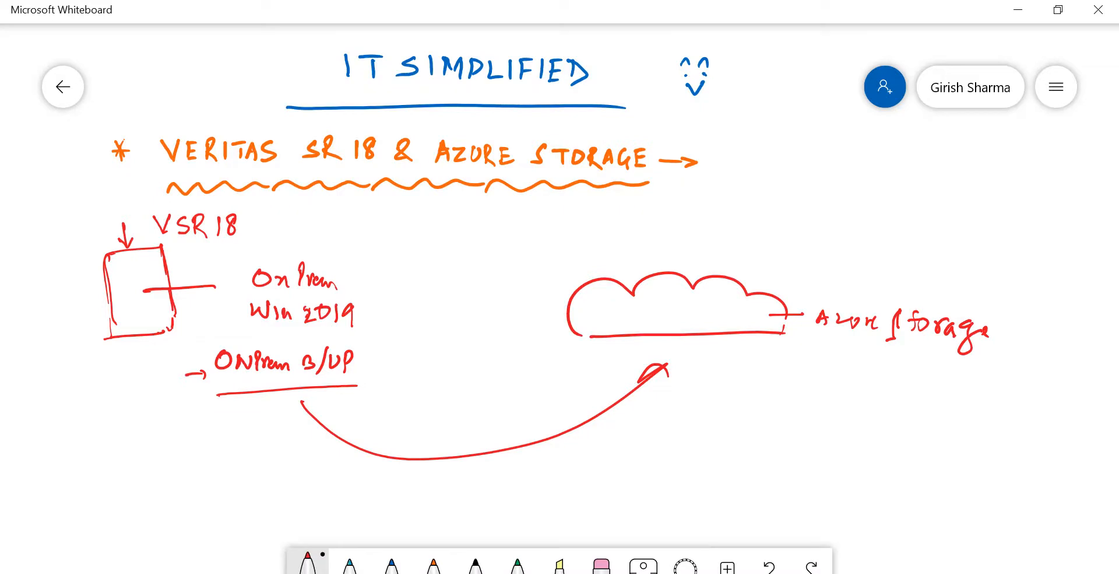
- Circle the OnPrem B/UP and Azure Storage labels in red, with short strokes near the cloud's right end
{"action": "mouse_move", "coordinate": [373, 347]}
{"action": "left_mouse_down"}
{"action": "mouse_move", "coordinate": [323, 324]}
{"action": "mouse_move", "coordinate": [313, 440]}
{"action": "mouse_move", "coordinate": [347, 324]}
{"action": "left_mouse_up"}
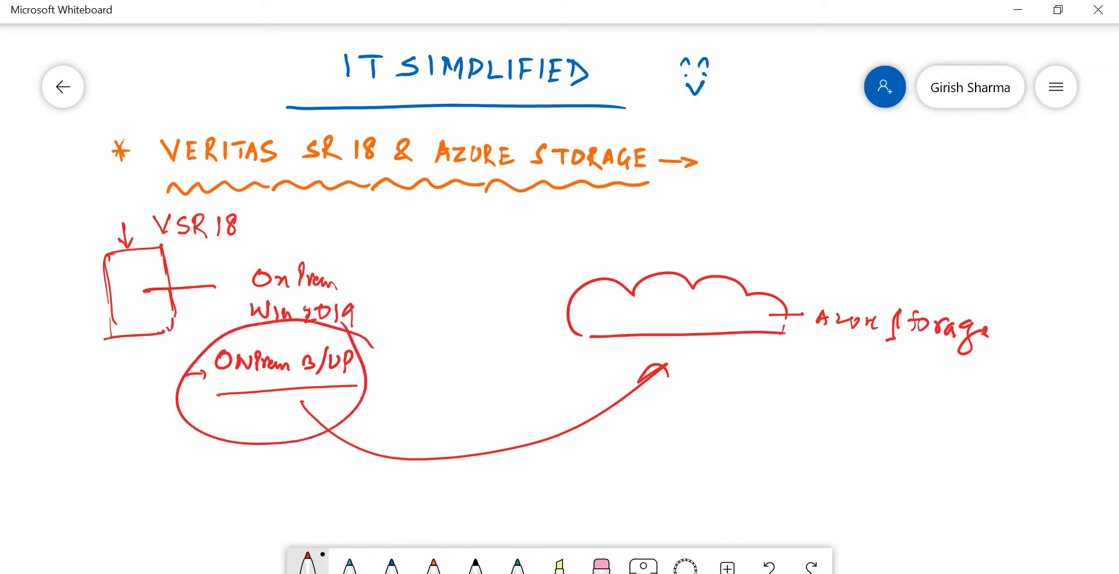
{"action": "left_click_drag", "start_coordinate": [794, 353], "coordinate": [795, 357]}
{"action": "left_click_drag", "start_coordinate": [799, 368], "coordinate": [831, 369]}
{"action": "mouse_move", "coordinate": [1018, 336]}
{"action": "left_mouse_down"}
{"action": "mouse_move", "coordinate": [1008, 317]}
{"action": "mouse_move", "coordinate": [799, 366]}
{"action": "mouse_move", "coordinate": [929, 285]}
{"action": "left_mouse_up"}
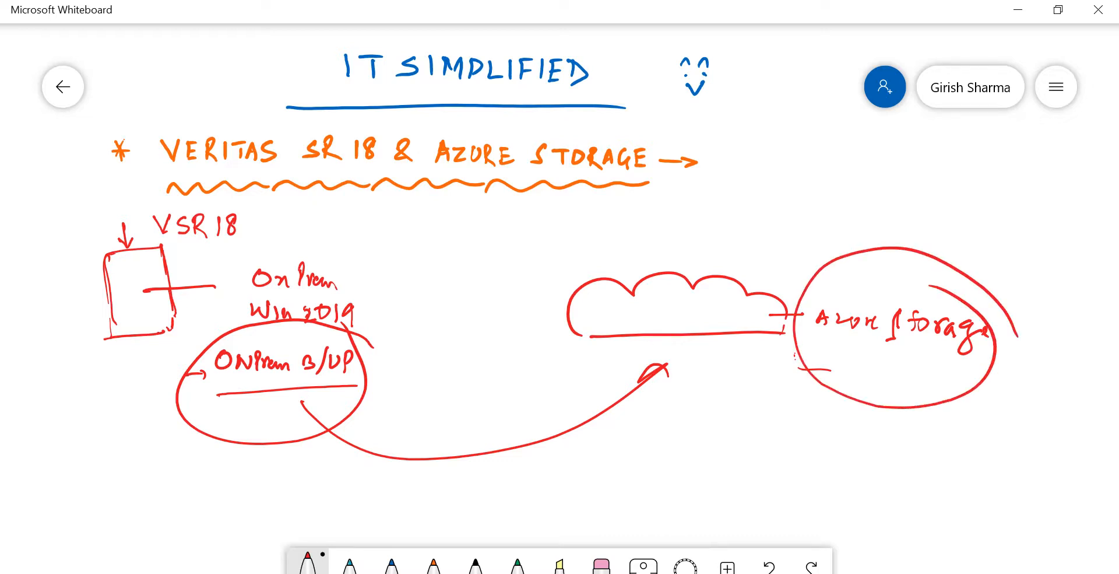
- Add small tick marks beneath the OnPrem B/UP and Azure Storage circles
{"action": "mouse_move", "coordinate": [295, 447]}
{"action": "left_mouse_down"}
{"action": "mouse_move", "coordinate": [286, 468]}
{"action": "mouse_move", "coordinate": [290, 457]}
{"action": "left_mouse_up"}
{"action": "left_click", "coordinate": [986, 397]}
{"action": "mouse_move", "coordinate": [946, 425]}
{"action": "left_mouse_down"}
{"action": "mouse_move", "coordinate": [910, 452]}
{"action": "mouse_move", "coordinate": [969, 409]}
{"action": "left_mouse_up"}
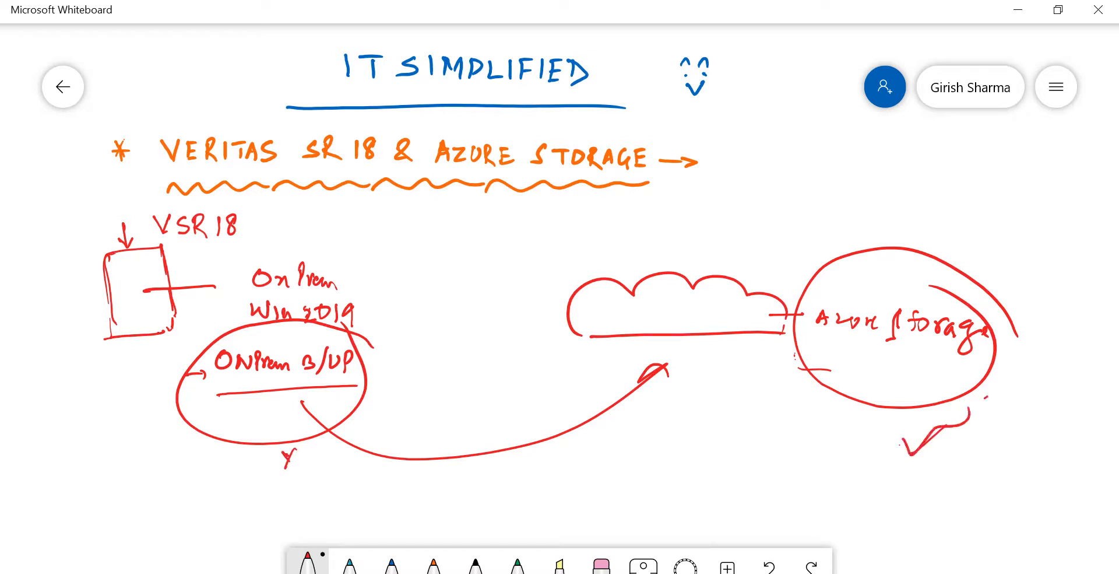